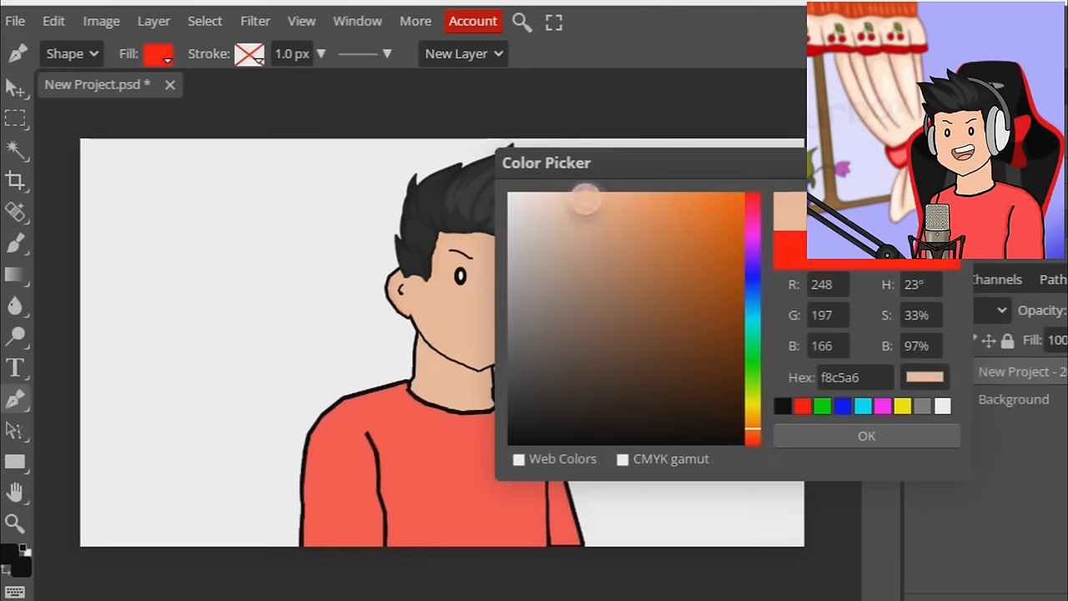
# - Set the shape fill to a peach skin tone, then draw a small trial face shape on the canvas and undo it
pyautogui.moveTo(584, 191); pyautogui.dragTo(642, 205)
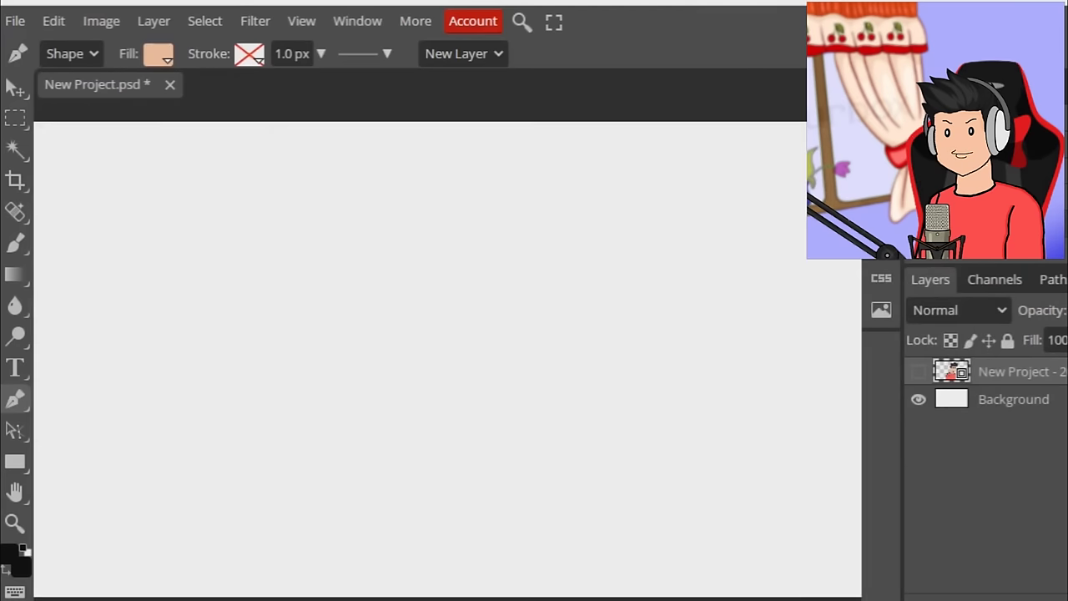
pyautogui.click(380, 235)
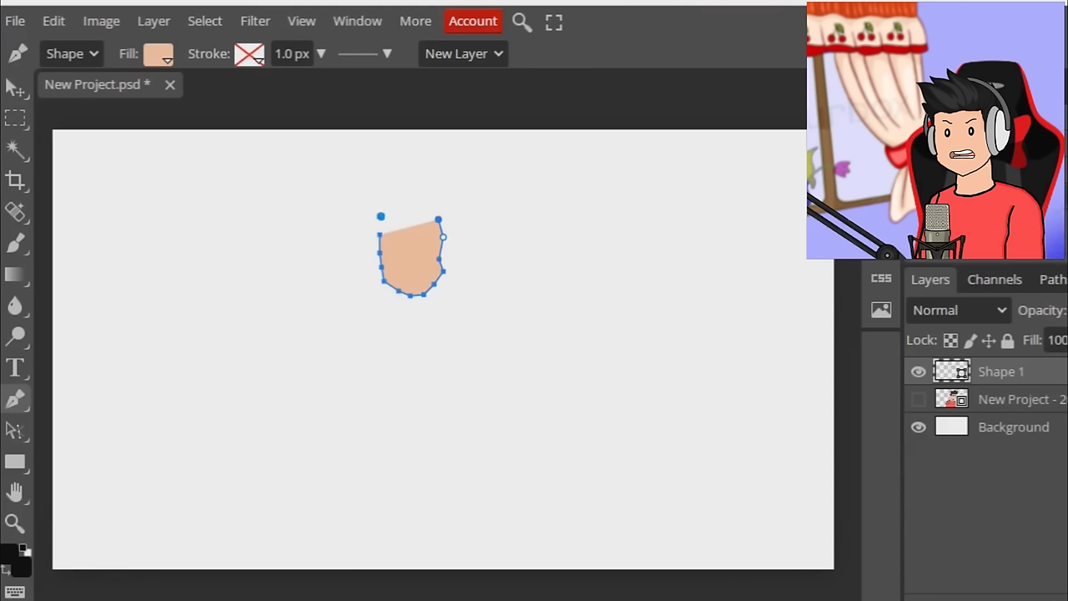
pyautogui.hotkey('ctrl', 'z')
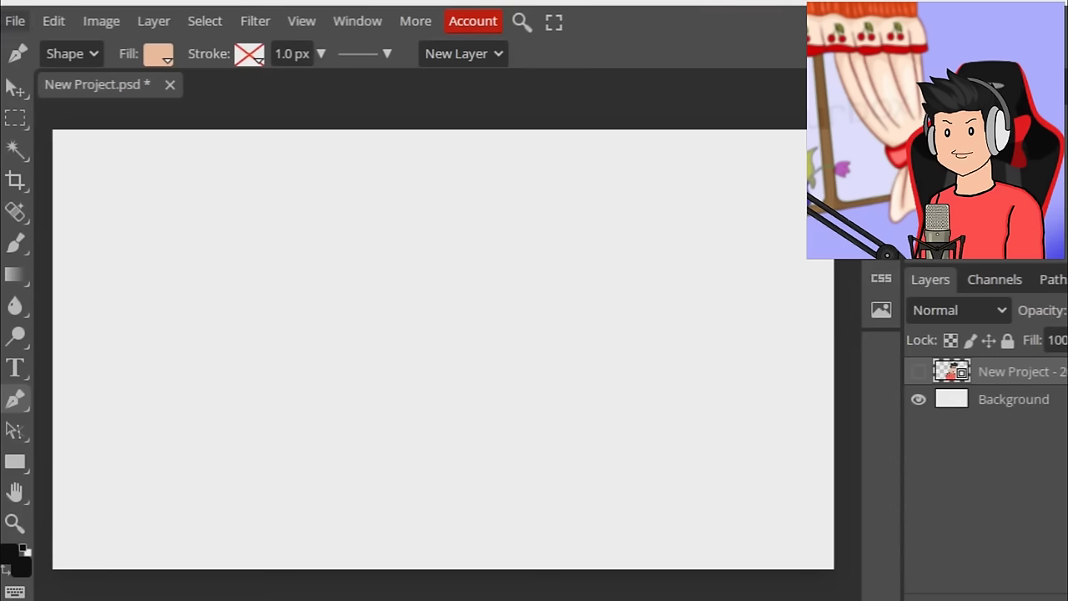
# - Place the boy reference image, enlarge it proportionally to about 277% and position it so the head and torso fill the canvas
pyautogui.moveTo(299, 282); pyautogui.dragTo(412, 360)
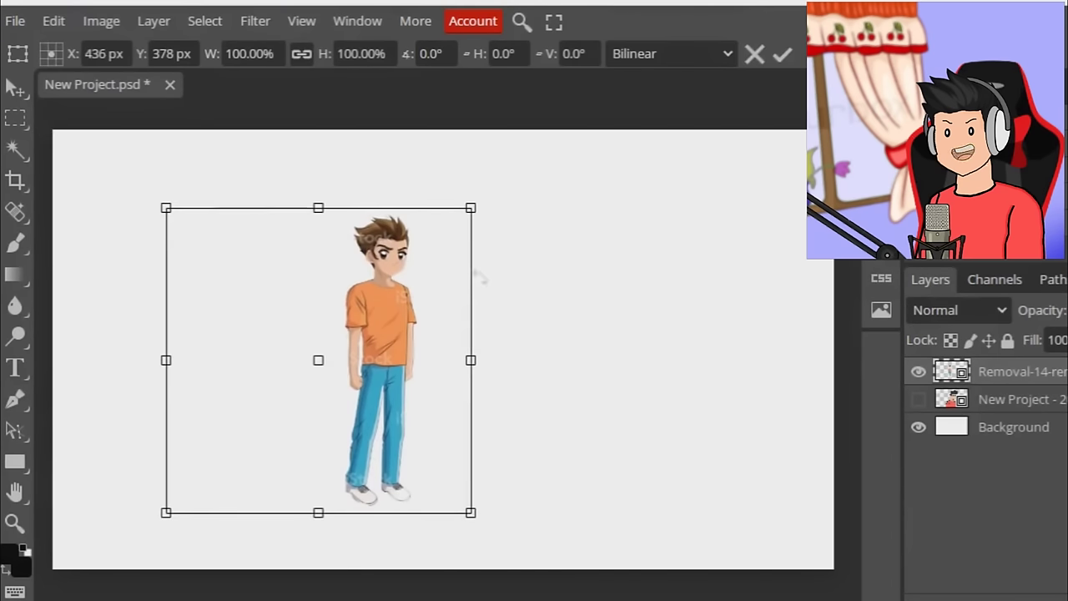
pyautogui.moveTo(471, 208); pyautogui.dragTo(611, 67)
pyautogui.moveTo(483, 250); pyautogui.dragTo(433, 320)
pyautogui.moveTo(338, 360); pyautogui.dragTo(322, 350)
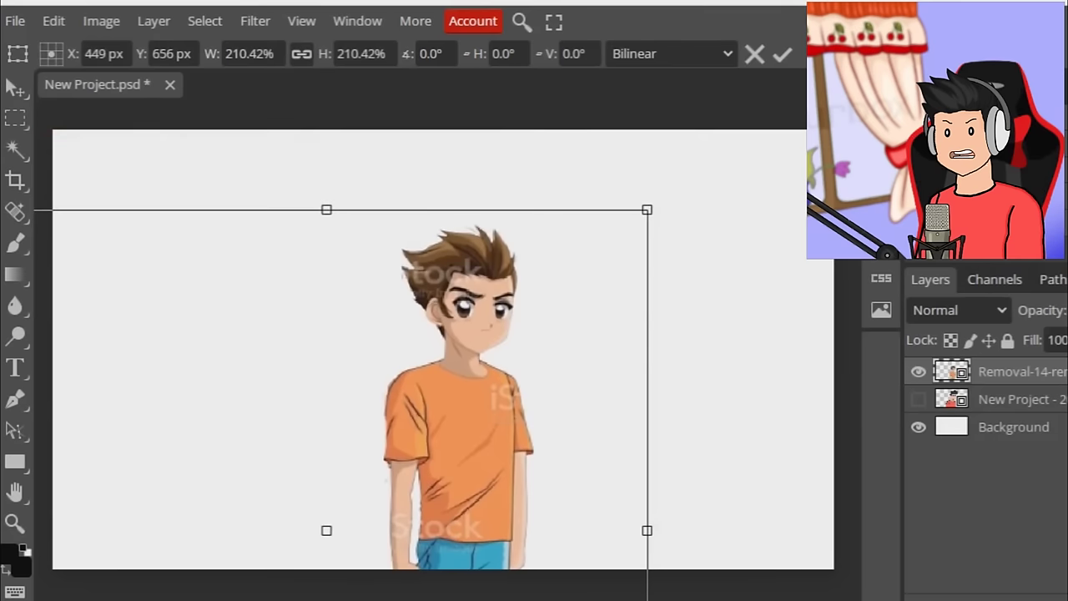
pyautogui.moveTo(647, 211); pyautogui.dragTo(799, 56)
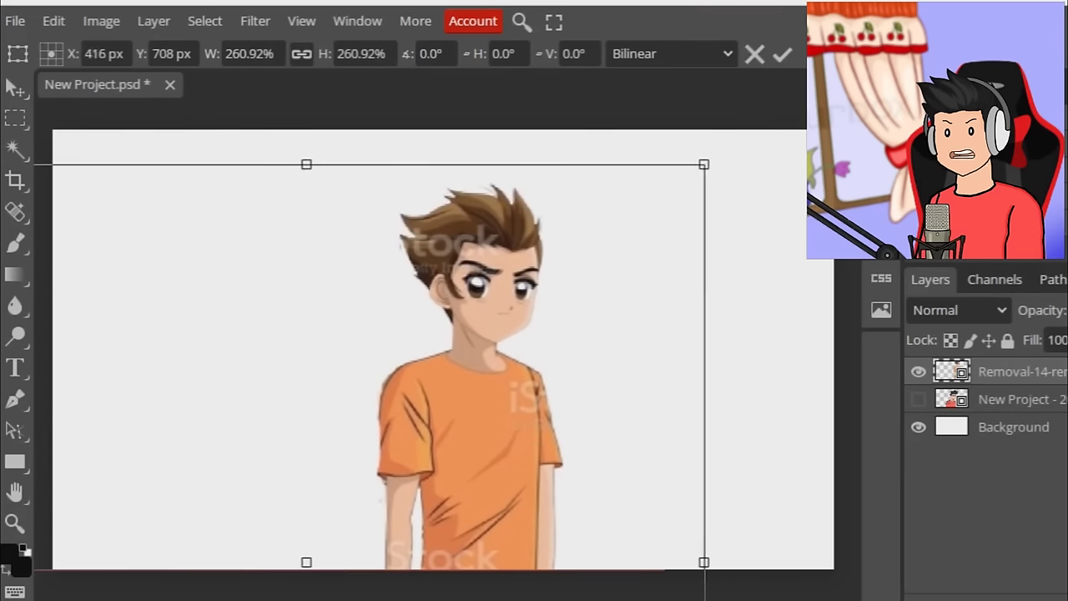
pyautogui.moveTo(471, 392)
pyautogui.mouseDown()
pyautogui.moveTo(490, 393)
pyautogui.moveTo(473, 392)
pyautogui.mouseUp()
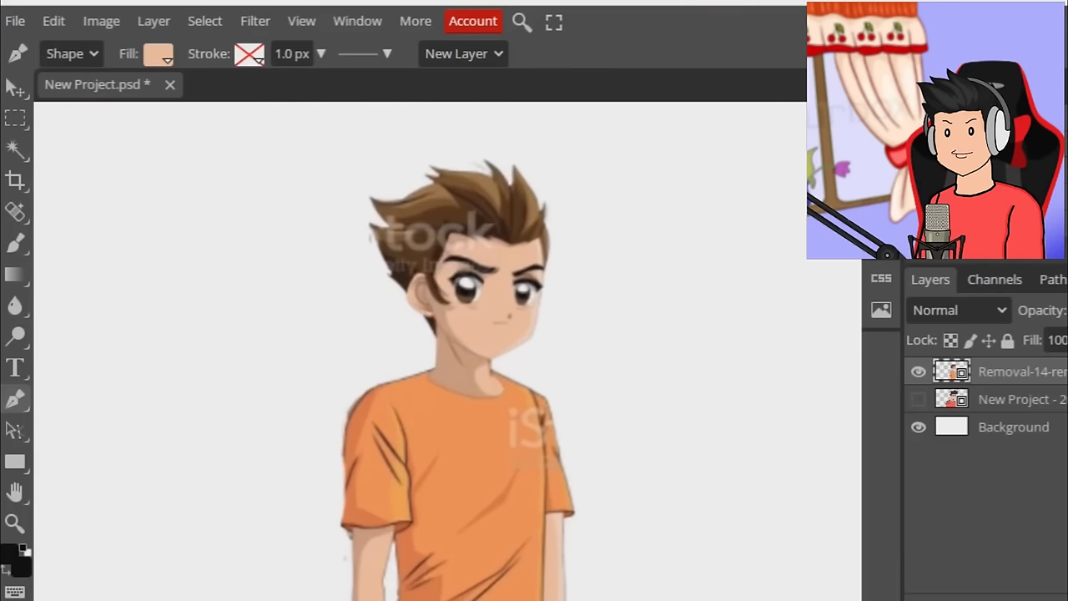
# - Start a skin-coloured face shape with the Pen tool, tracing the hairline from the ear-side temple past the forehead's lowest hair tip
pyautogui.scroll(3, 360, 326)
pyautogui.scroll(4, 484, 246)
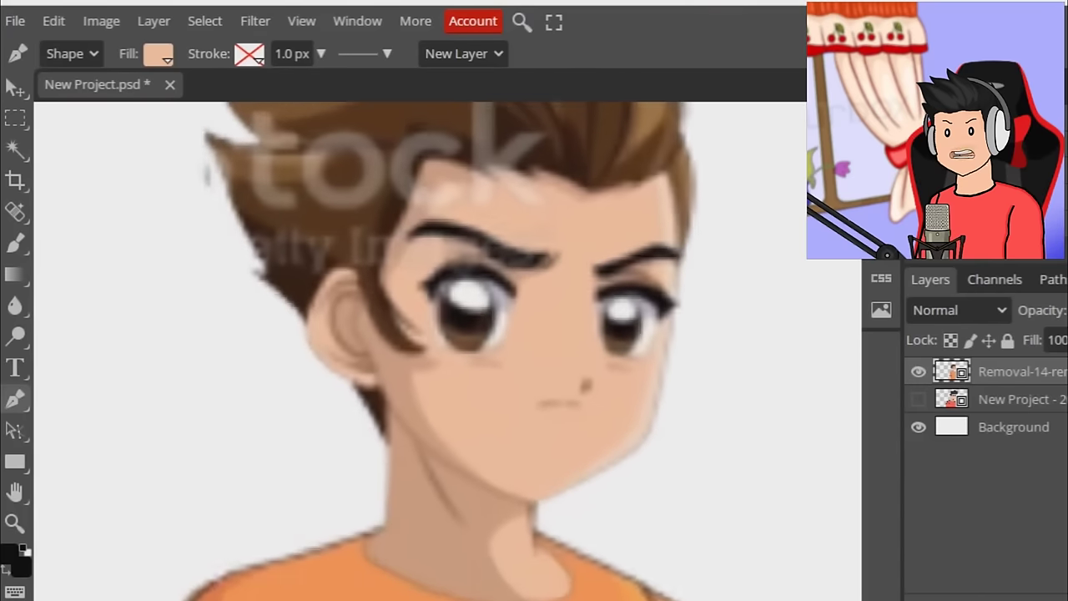
pyautogui.scroll(-2, 471, 238)
pyautogui.scroll(2, 434, 242)
pyautogui.scroll(-1, 434, 242)
pyautogui.scroll(-1, 440, 196)
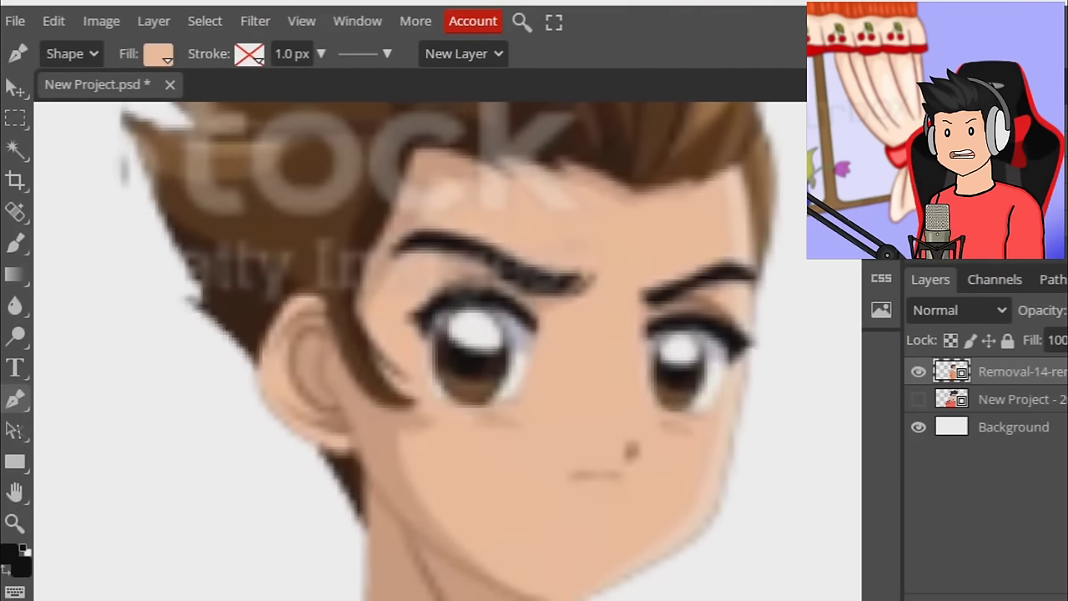
pyautogui.scroll(2, 440, 196)
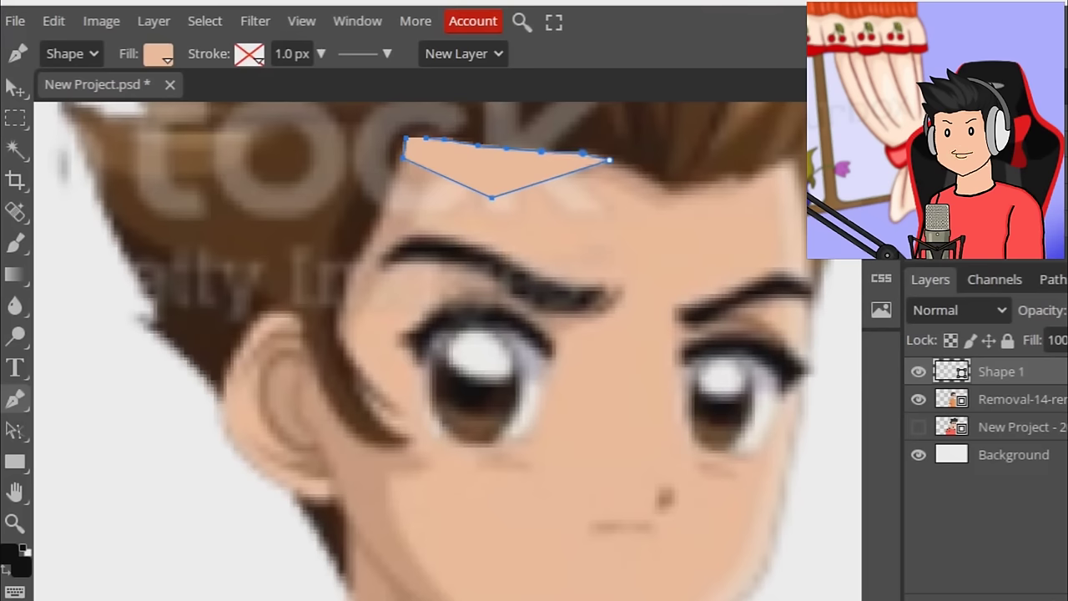
pyautogui.click(647, 179)
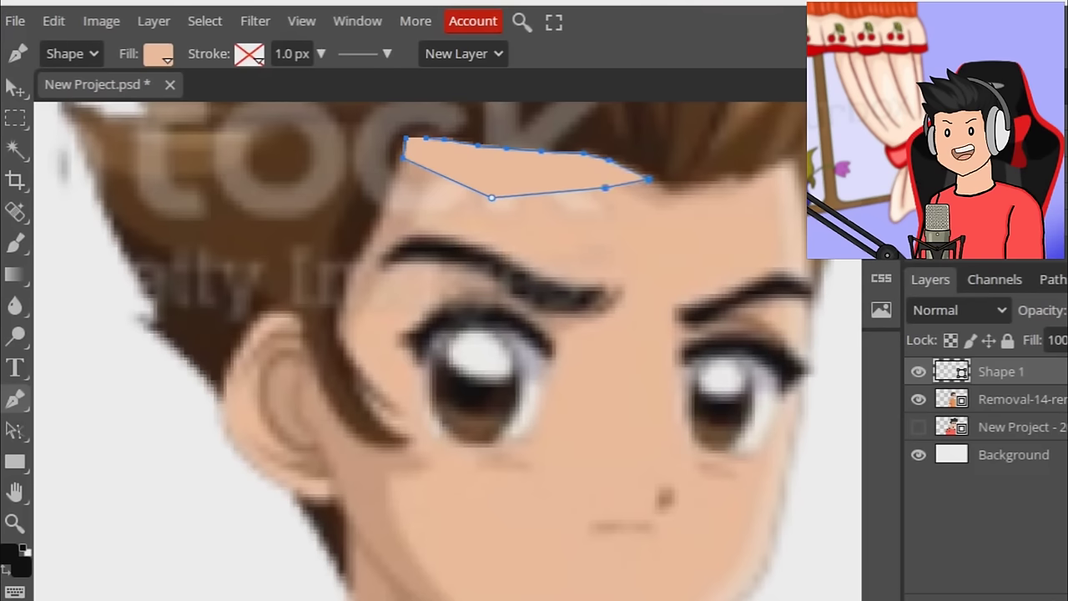
pyautogui.click(668, 191)
pyautogui.click(705, 183)
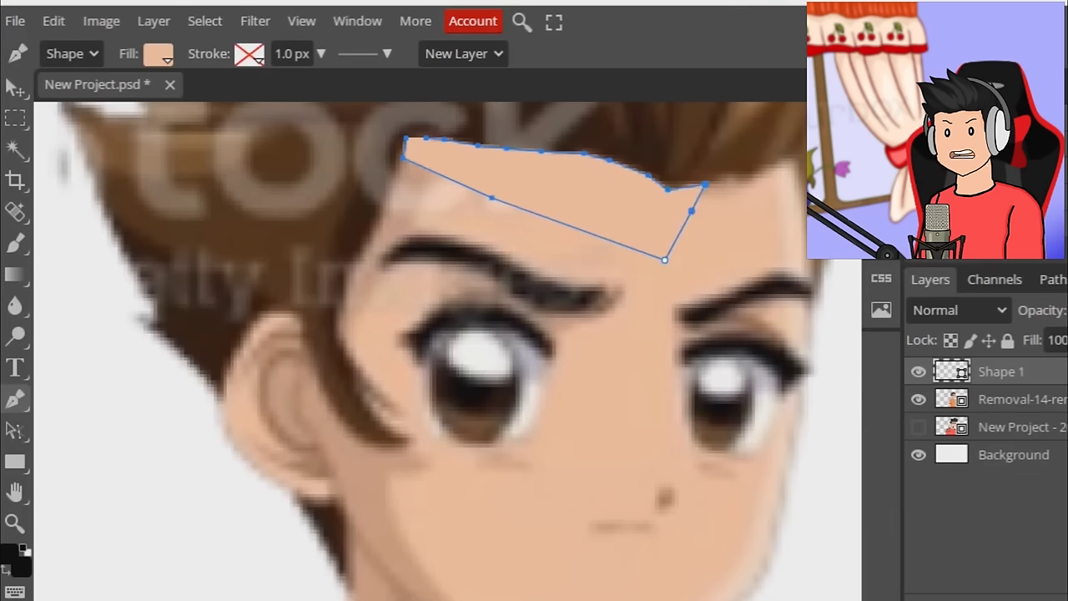
# - Continue the face outline along the remaining hairline to the far temple and down beside the far eyebrow
pyautogui.click(720, 260)
pyautogui.moveTo(720, 171); pyautogui.dragTo(757, 186)
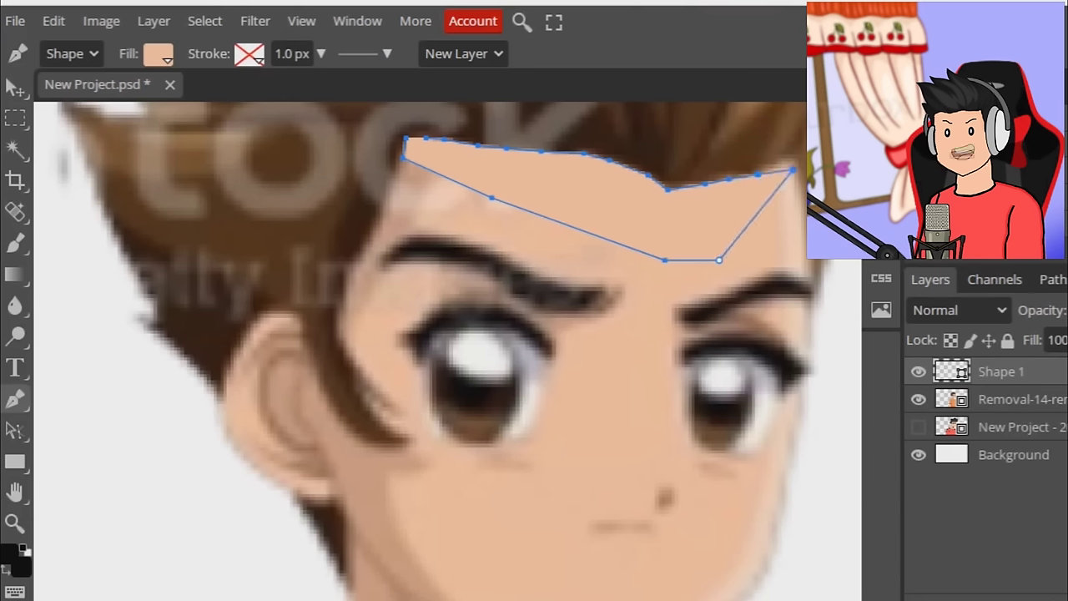
pyautogui.click(792, 158)
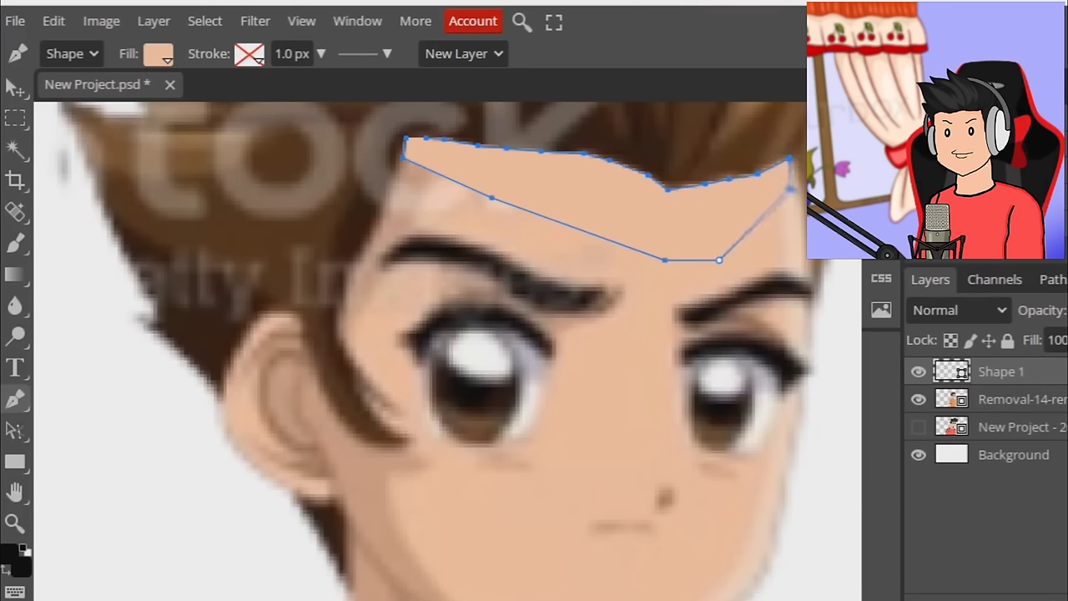
pyautogui.click(799, 192)
pyautogui.click(803, 226)
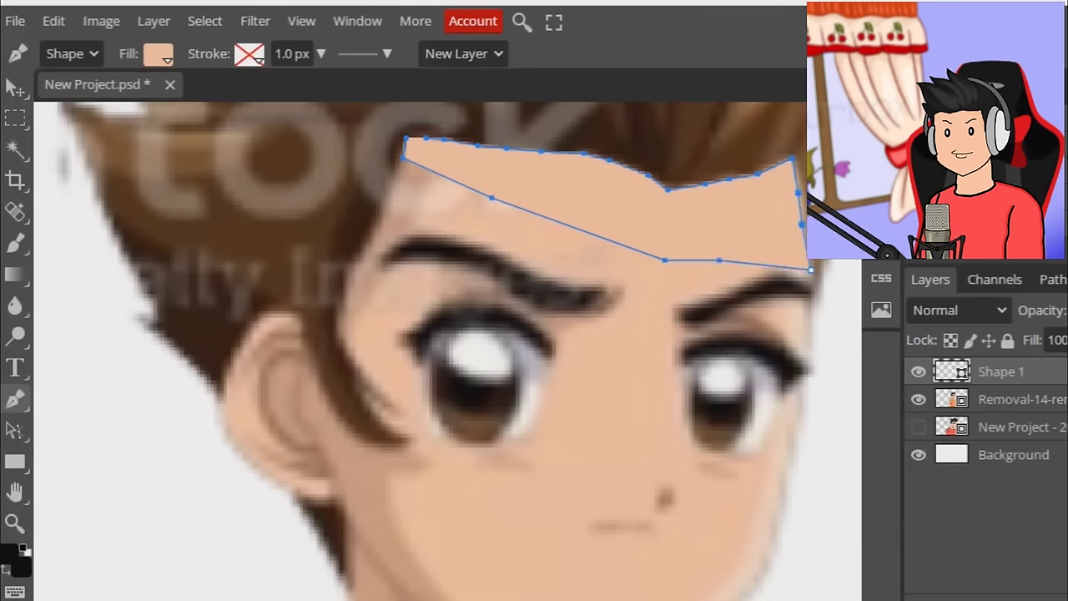
# - Extend the face outline down the far cheek, around the chin and up the jawline towards the earlobe
pyautogui.scroll(-3, 809, 270)
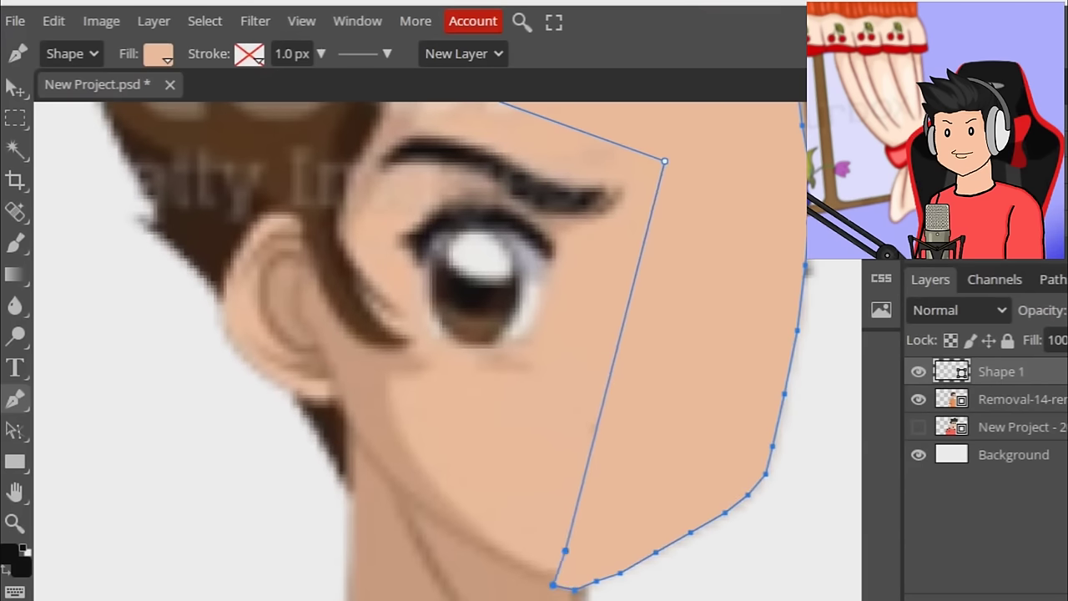
pyautogui.click(543, 580)
pyautogui.click(512, 568)
pyautogui.click(481, 548)
pyautogui.click(440, 519)
pyautogui.click(409, 497)
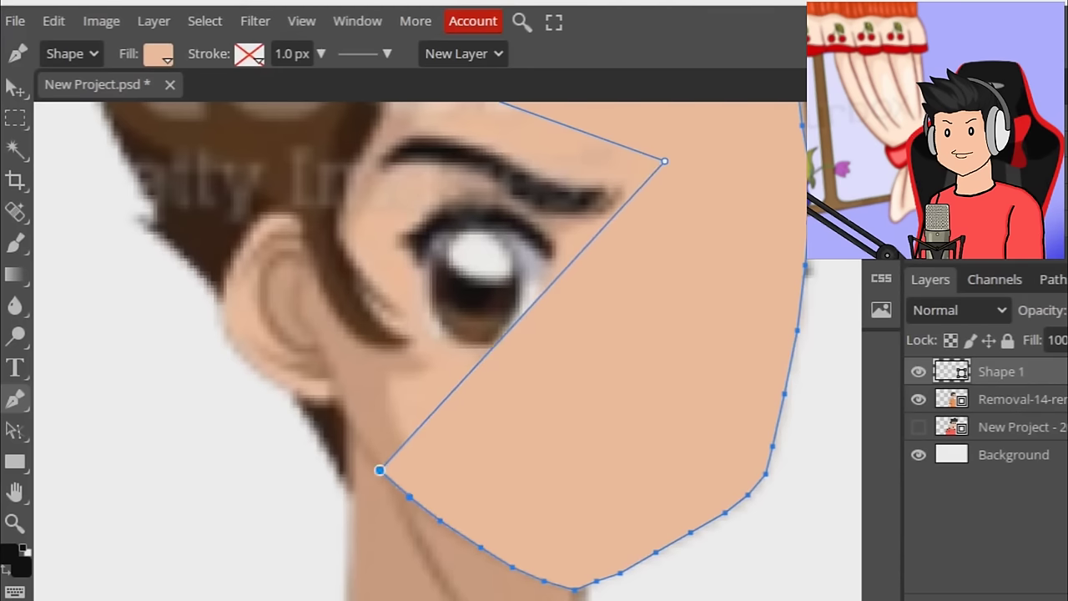
pyautogui.click(380, 470)
pyautogui.click(352, 427)
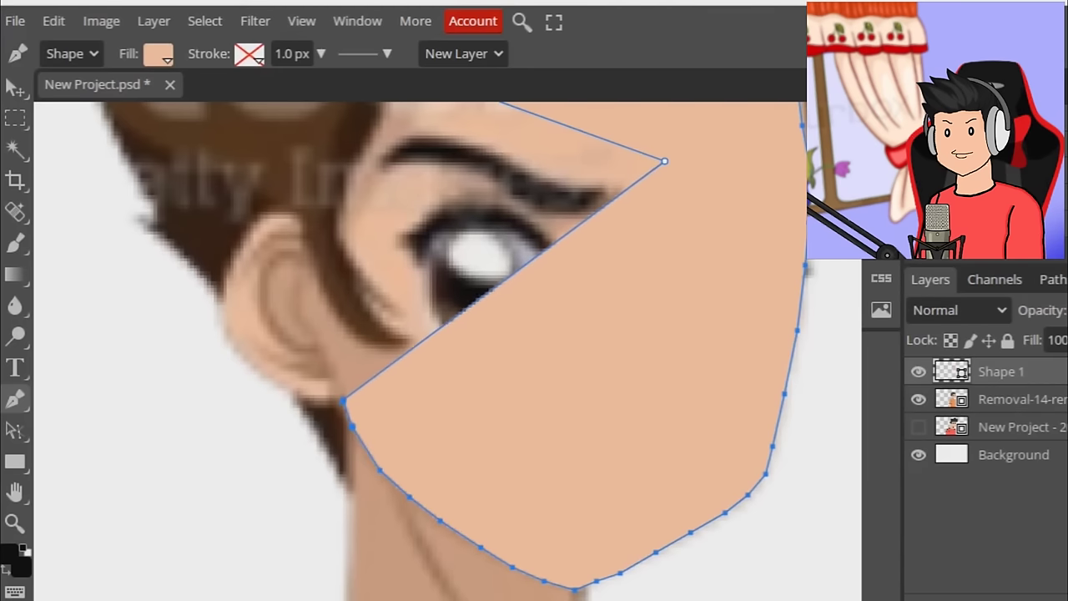
# - Trace the face outline from the jaw around the earlobe and along the ear's lower edge
pyautogui.click(344, 400)
pyautogui.click(325, 398)
pyautogui.click(302, 399)
pyautogui.click(277, 384)
pyautogui.click(255, 368)
pyautogui.click(233, 351)
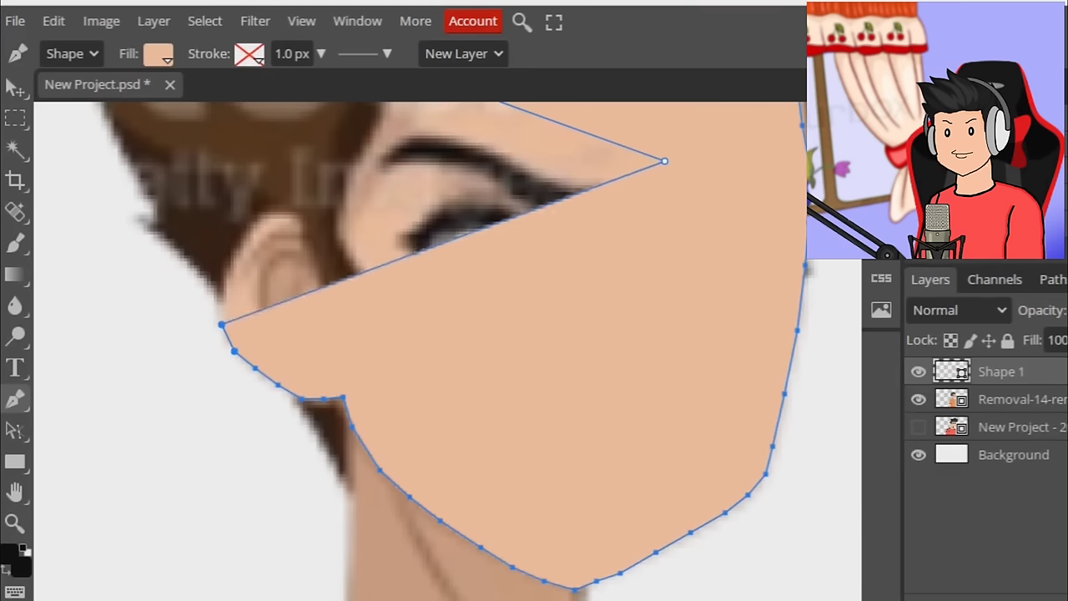
# - Trace the ear's outer and upper edge, replacing the misplaced point at the top of the ear
pyautogui.click(222, 324)
pyautogui.click(222, 288)
pyautogui.click(231, 255)
pyautogui.click(248, 228)
pyautogui.click(277, 225)
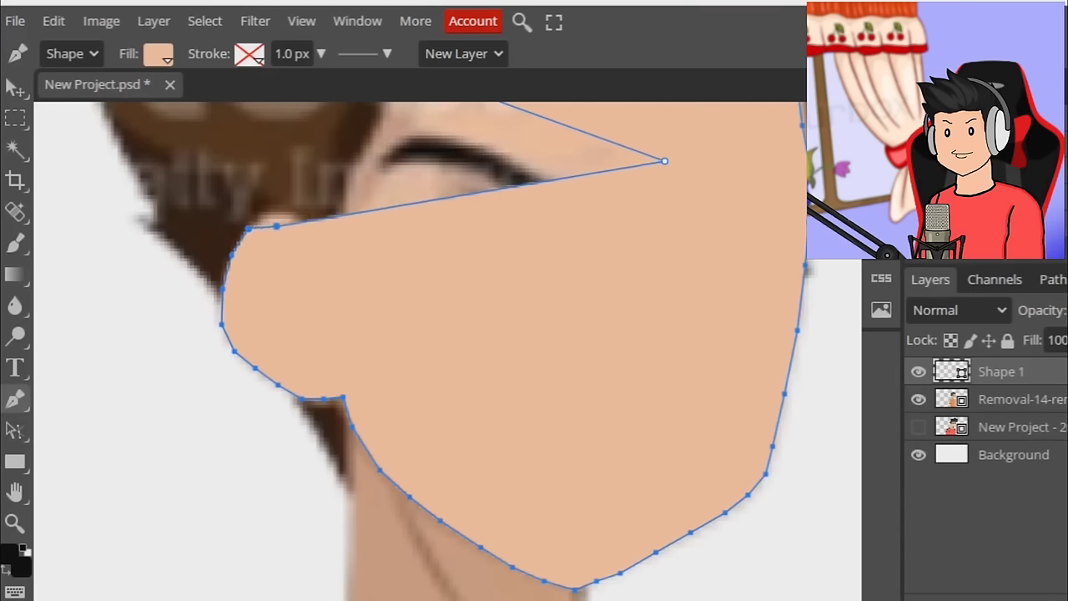
pyautogui.hotkey('ctrl', 'z')
pyautogui.click(264, 215)
pyautogui.click(297, 213)
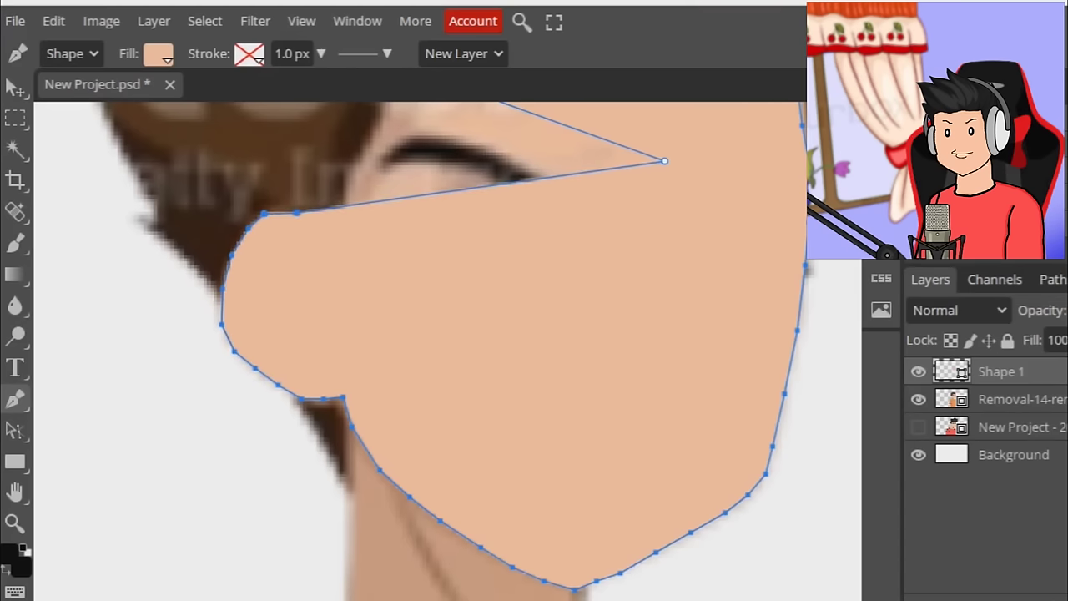
# - Shape the face outline along the temple hairline and join it to the top of the ear
pyautogui.moveTo(665, 160); pyautogui.dragTo(663, 357)
pyautogui.click(428, 328)
pyautogui.click(395, 276)
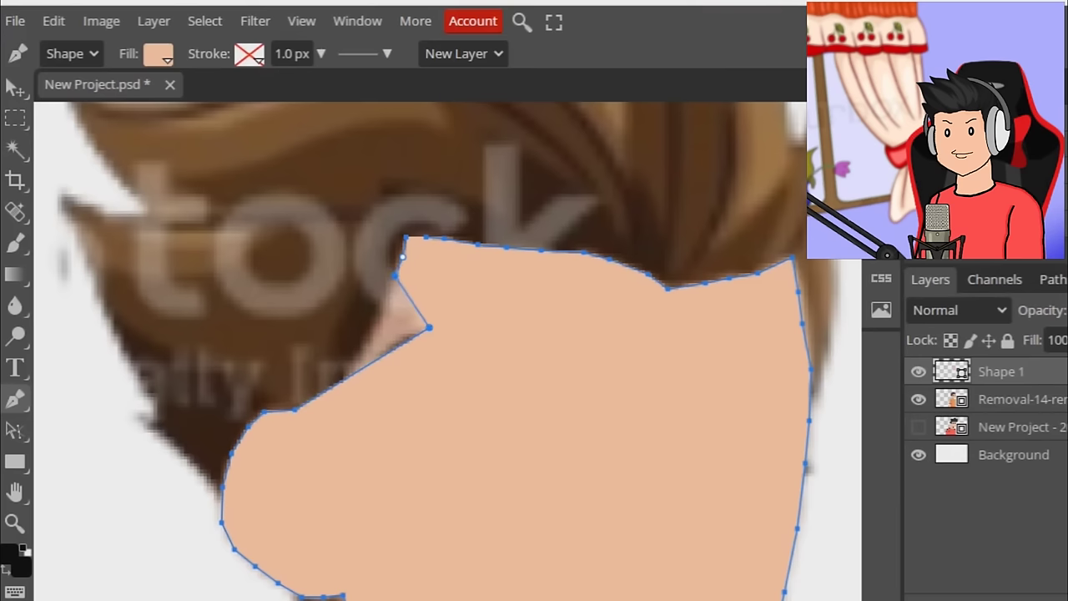
pyautogui.moveTo(404, 257); pyautogui.dragTo(400, 261)
pyautogui.moveTo(429, 328); pyautogui.dragTo(388, 298)
pyautogui.moveTo(370, 322); pyautogui.dragTo(359, 364)
pyautogui.click(359, 364)
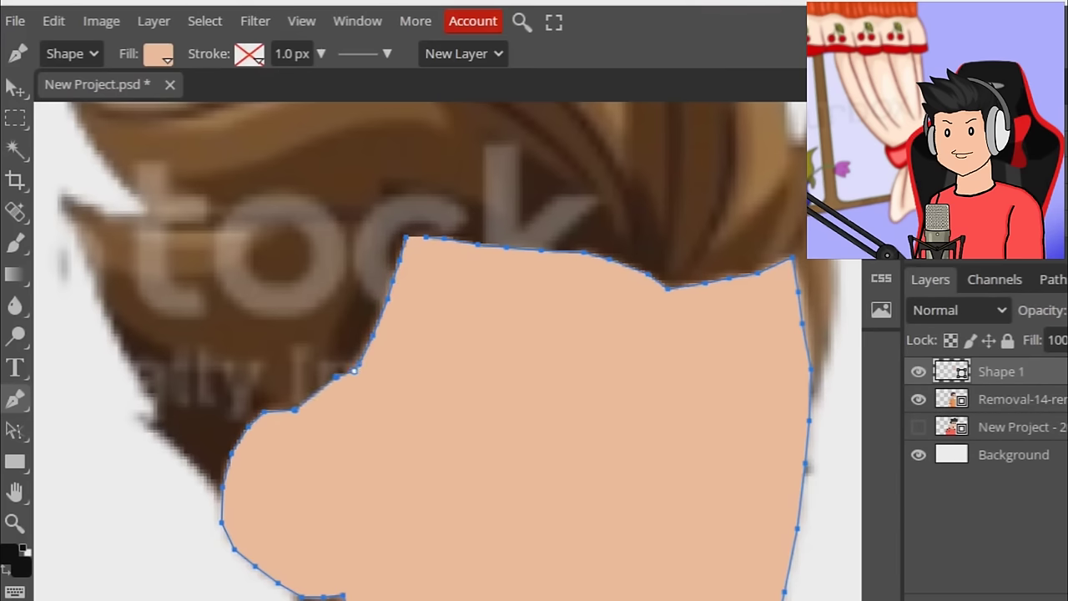
pyautogui.click(348, 382)
pyautogui.click(344, 403)
pyautogui.scroll(-1, 434, 584)
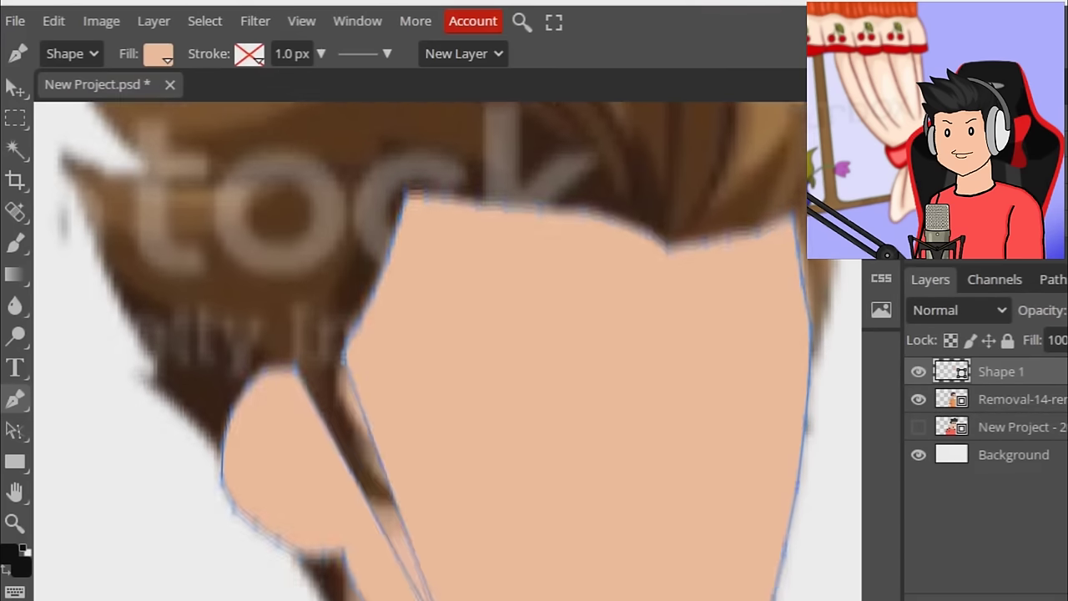
pyautogui.scroll(-3, 434, 584)
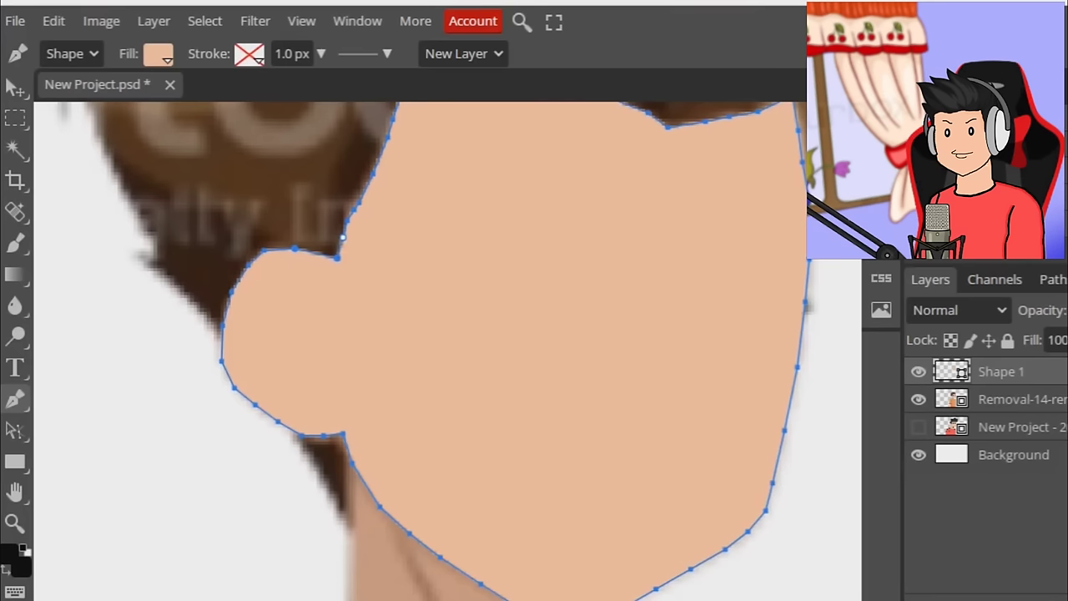
# - Compare with the original black-haired character, then enlarge and reposition the face shape and reference image together with Free Transform
pyautogui.scroll(-6, 500, 245)
pyautogui.click(919, 427)
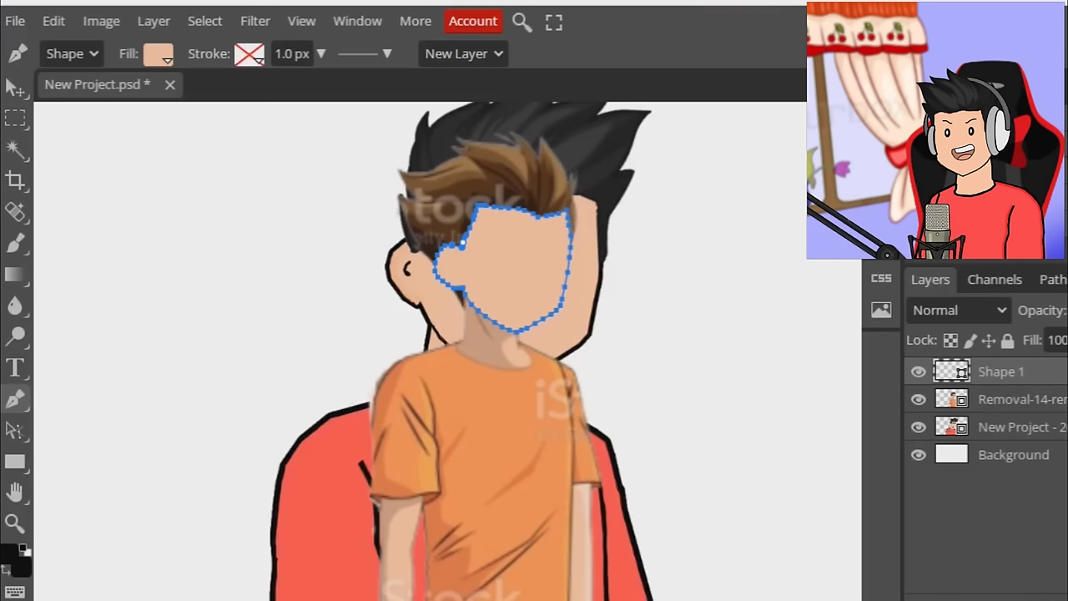
pyautogui.click(919, 427)
pyautogui.click(1017, 400)
pyautogui.click(1006, 372)
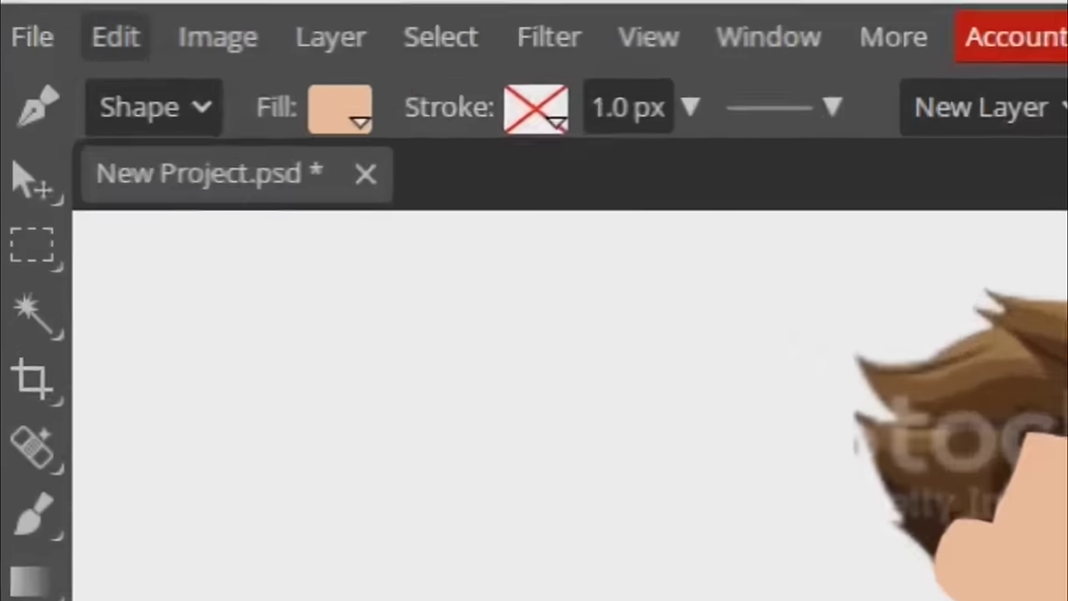
pyautogui.click(53, 21)
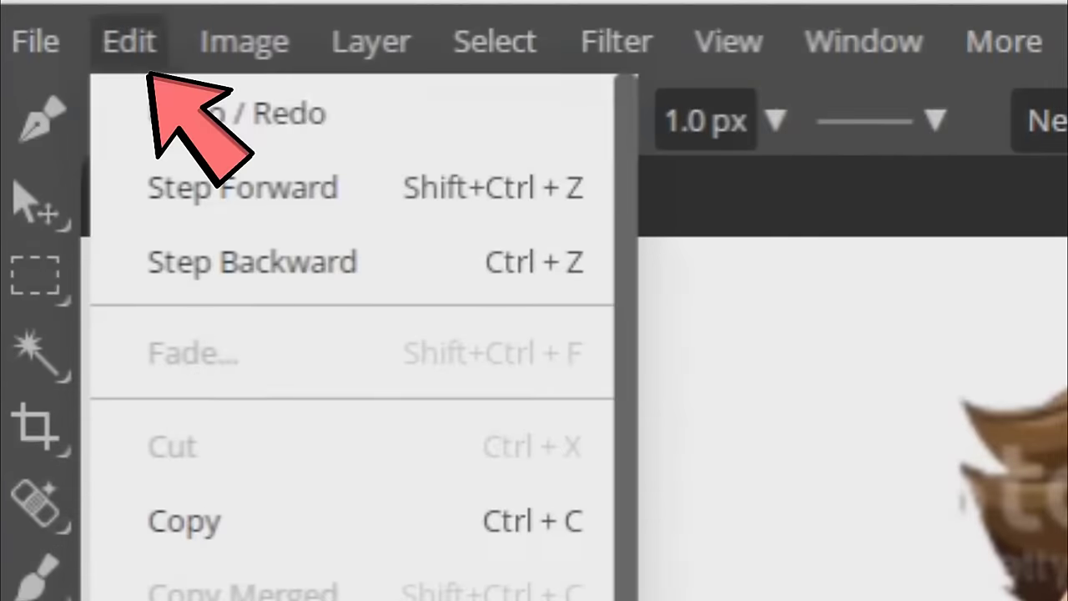
pyautogui.click(248, 404)
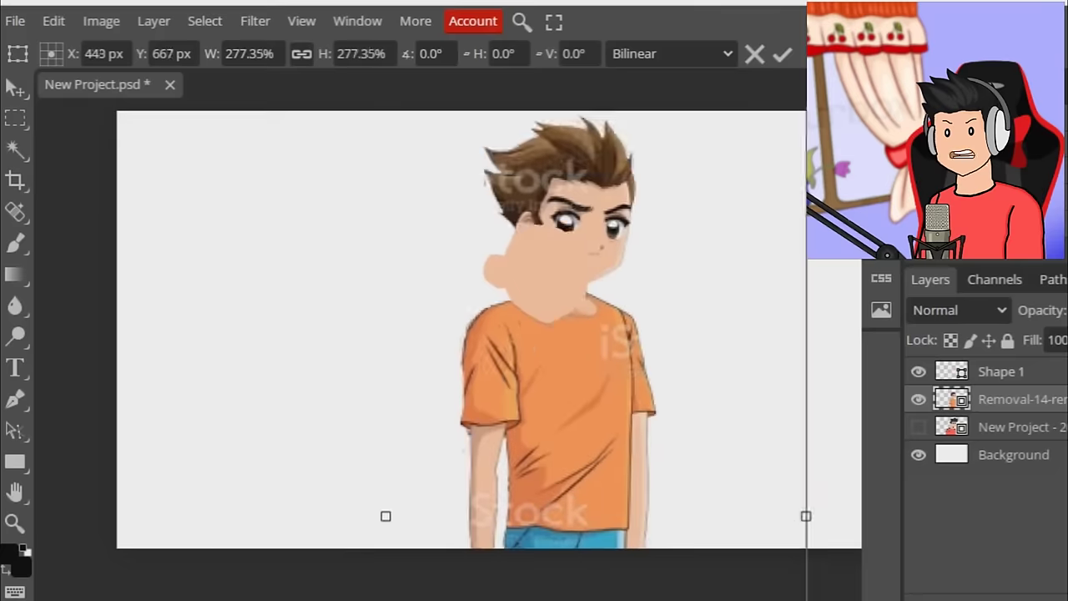
pyautogui.moveTo(806, 95); pyautogui.dragTo(936, 2)
pyautogui.moveTo(450, 451); pyautogui.dragTo(455, 444)
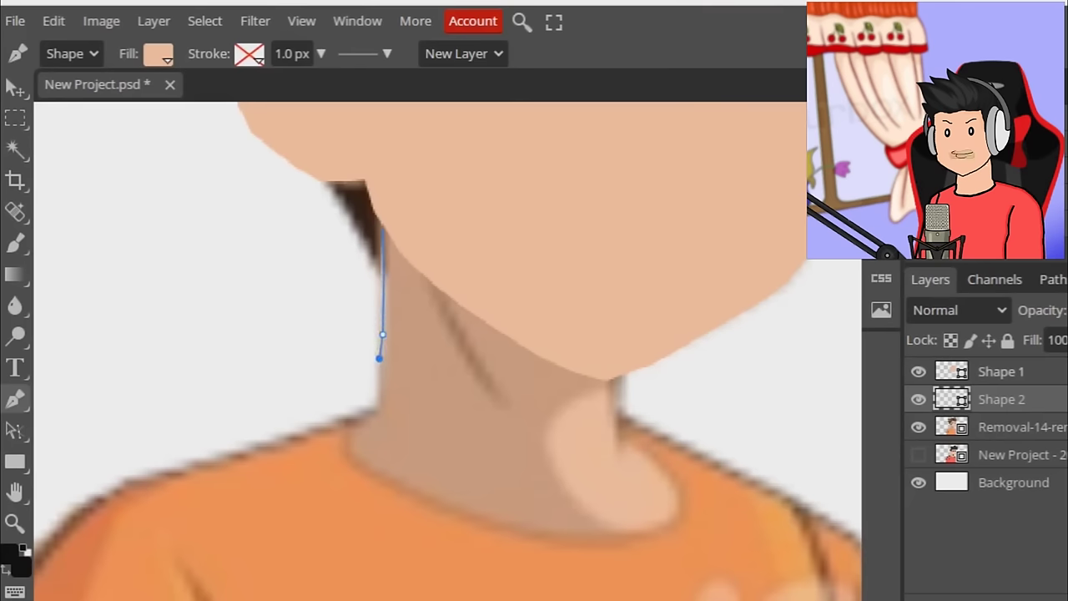
# - Draw a skin-coloured neck shape from the jawline down to the shirt collar
pyautogui.moveTo(381, 382)
pyautogui.mouseDown()
pyautogui.moveTo(444, 502)
pyautogui.moveTo(530, 527)
pyautogui.moveTo(583, 534)
pyautogui.moveTo(654, 519)
pyautogui.moveTo(667, 472)
pyautogui.moveTo(639, 450)
pyautogui.moveTo(631, 499)
pyautogui.moveTo(642, 453)
pyautogui.moveTo(622, 437)
pyautogui.moveTo(628, 462)
pyautogui.moveTo(604, 425)
pyautogui.moveTo(616, 412)
pyautogui.moveTo(598, 488)
pyautogui.moveTo(620, 443)
pyautogui.moveTo(629, 498)
pyautogui.moveTo(619, 450)
pyautogui.moveTo(599, 487)
pyautogui.moveTo(597, 477)
pyautogui.moveTo(616, 422)
pyautogui.mouseUp()
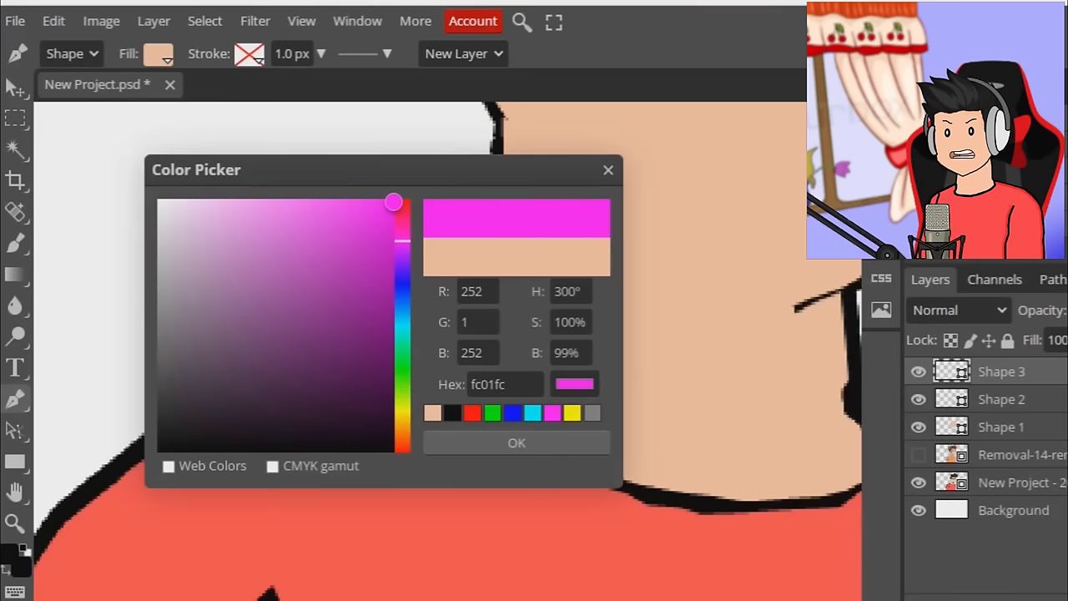
# - Set the fill to the original character's coral-red shirt colour and trace the ear-side shoulder and sleeve down to the canvas edge
pyautogui.moveTo(393, 200); pyautogui.dragTo(298, 199)
pyautogui.click(501, 534)
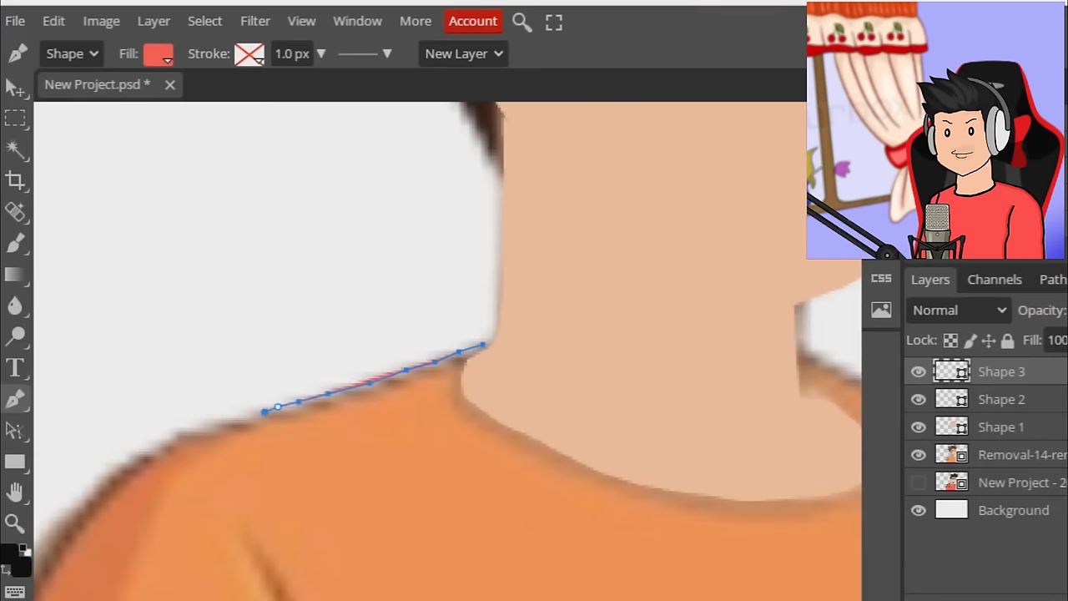
pyautogui.click(241, 414)
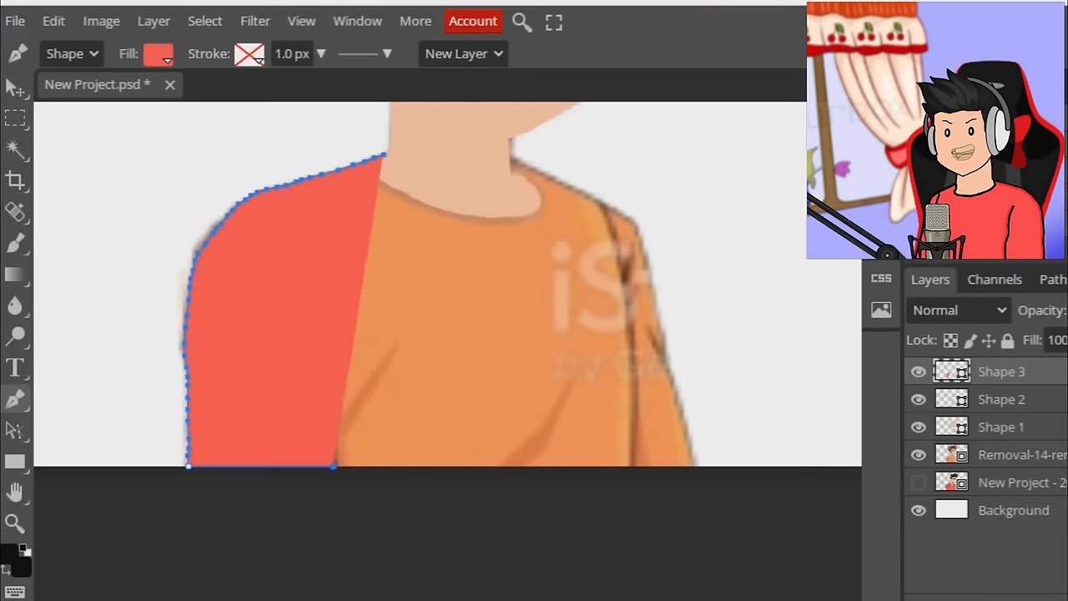
pyautogui.click(334, 466)
# - Start a coral-red torso shape, tracing from the neck down the ear-side sleeve seam and across the bottom edge of the canvas
pyautogui.scroll(6, 338, 452)
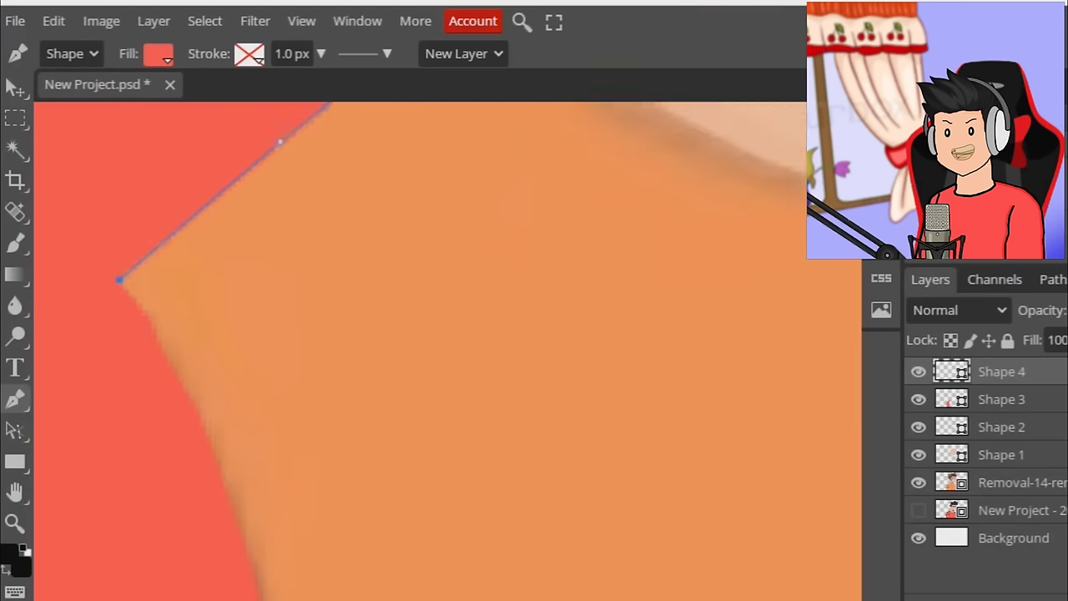
pyautogui.scroll(1, 167, 317)
pyautogui.click(118, 283)
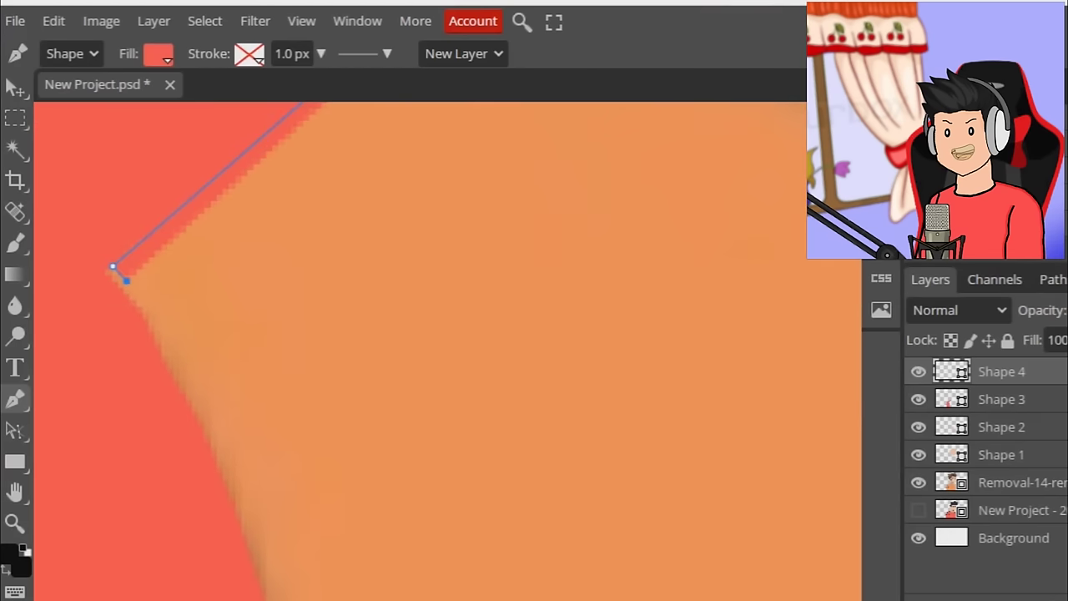
pyautogui.scroll(-2, 114, 267)
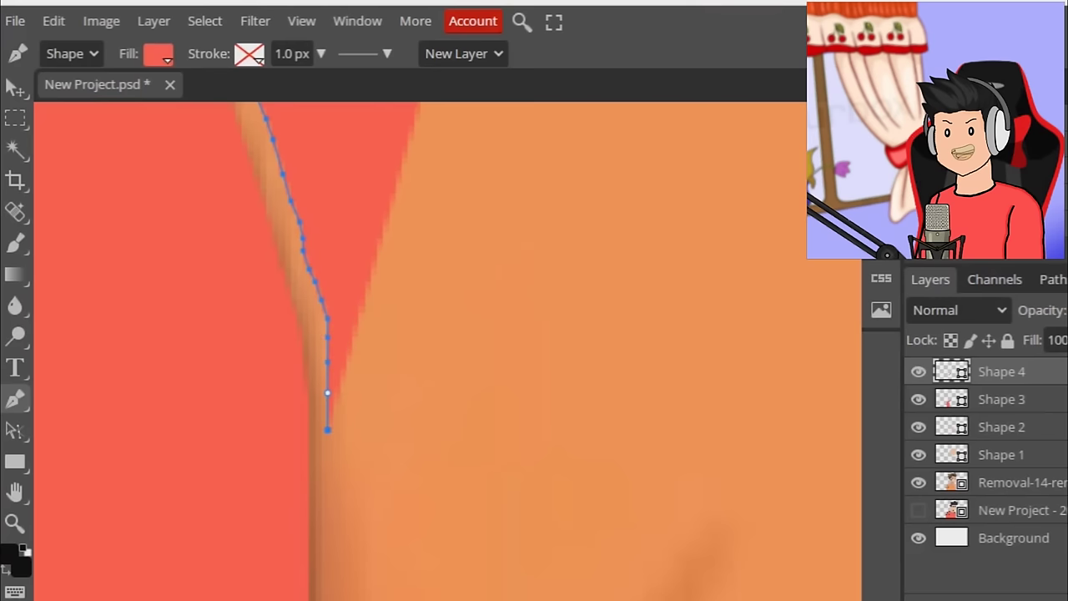
pyautogui.scroll(-2, 417, 351)
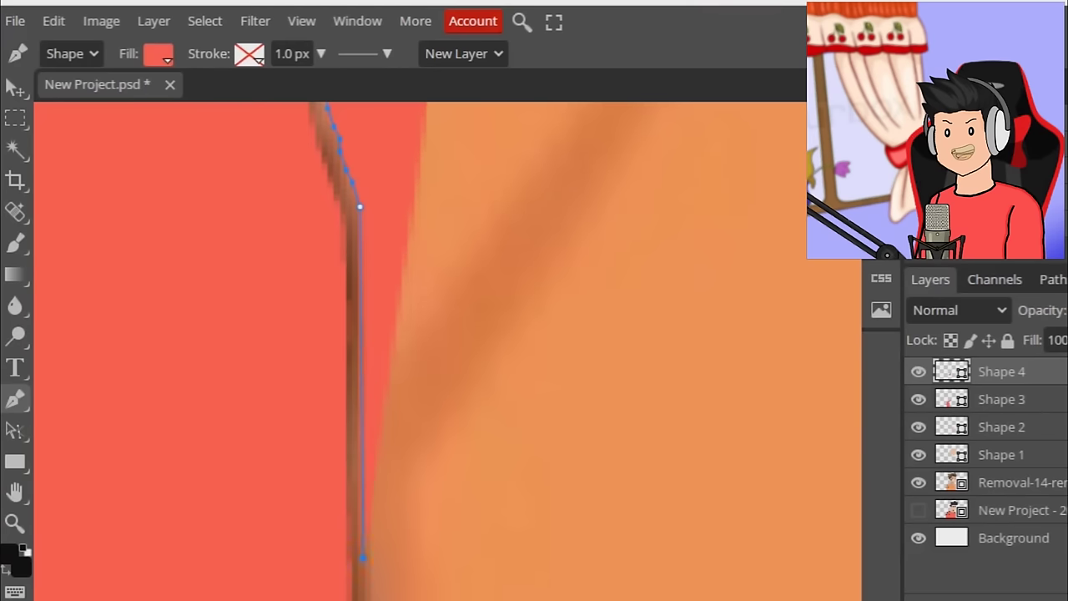
pyautogui.scroll(-2, 362, 534)
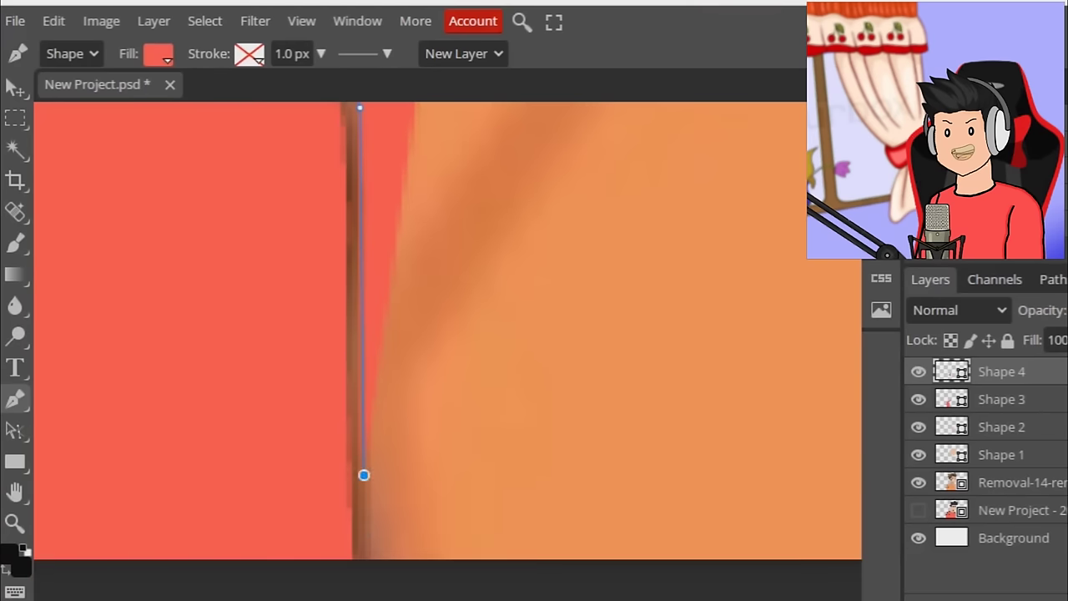
pyautogui.click(362, 559)
pyautogui.scroll(-3, 362, 557)
pyautogui.click(631, 471)
pyautogui.scroll(4, 317, 267)
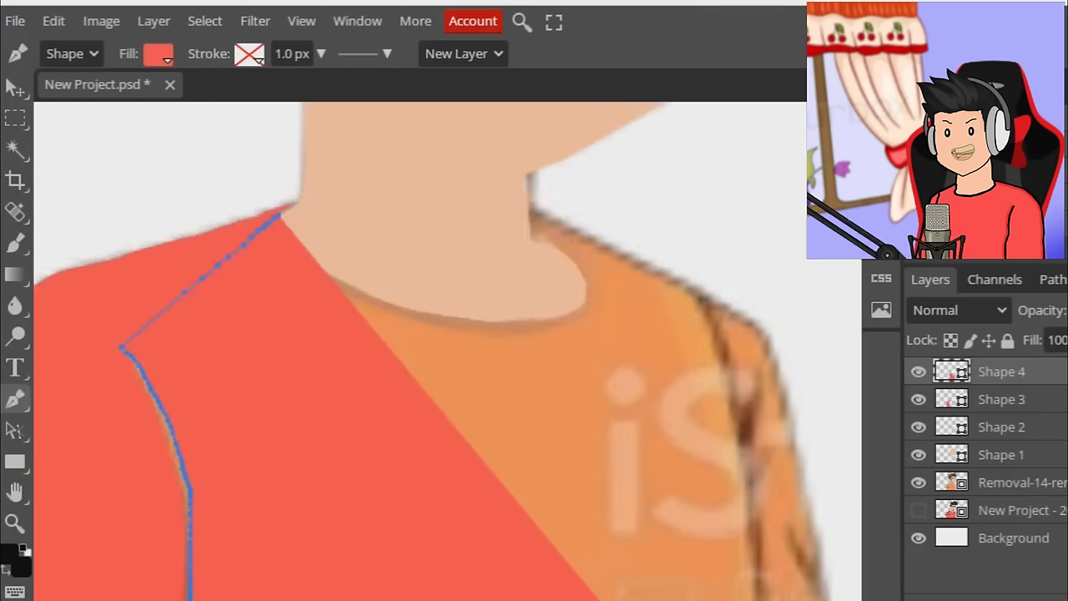
# - Continue the torso shape along the collar, following the curved lower edge of the neck shape
pyautogui.click(404, 266)
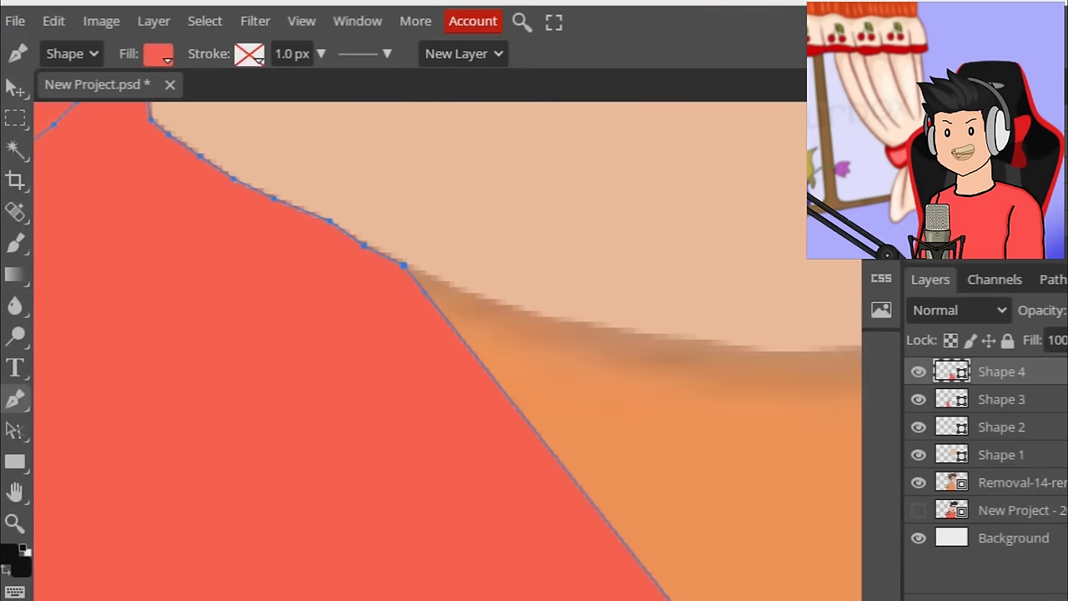
pyautogui.click(450, 286)
pyautogui.click(507, 307)
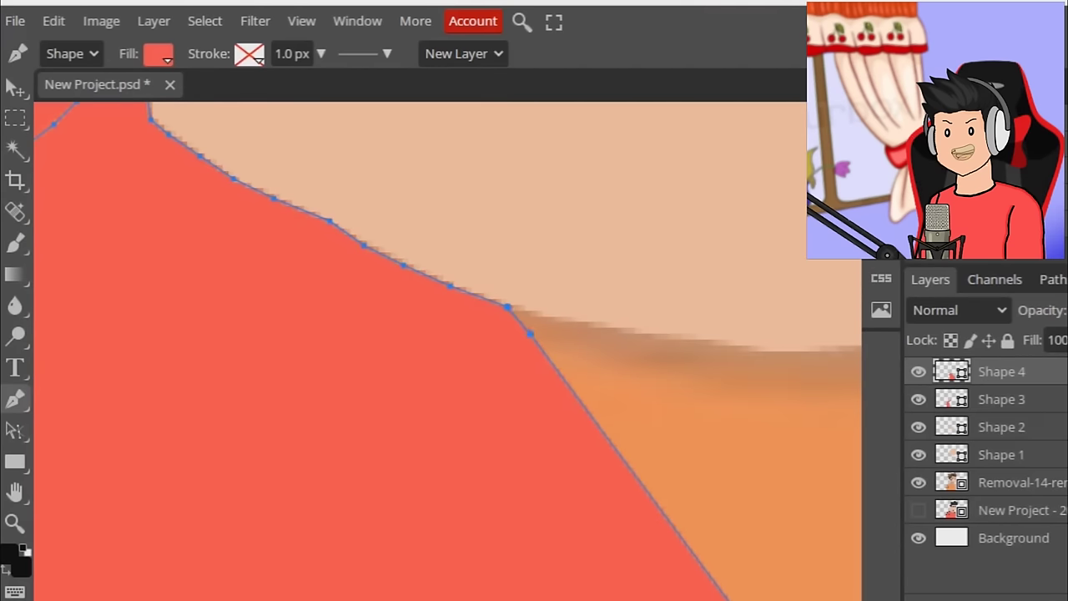
pyautogui.click(577, 323)
pyautogui.scroll(-1, 577, 323)
pyautogui.click(663, 258)
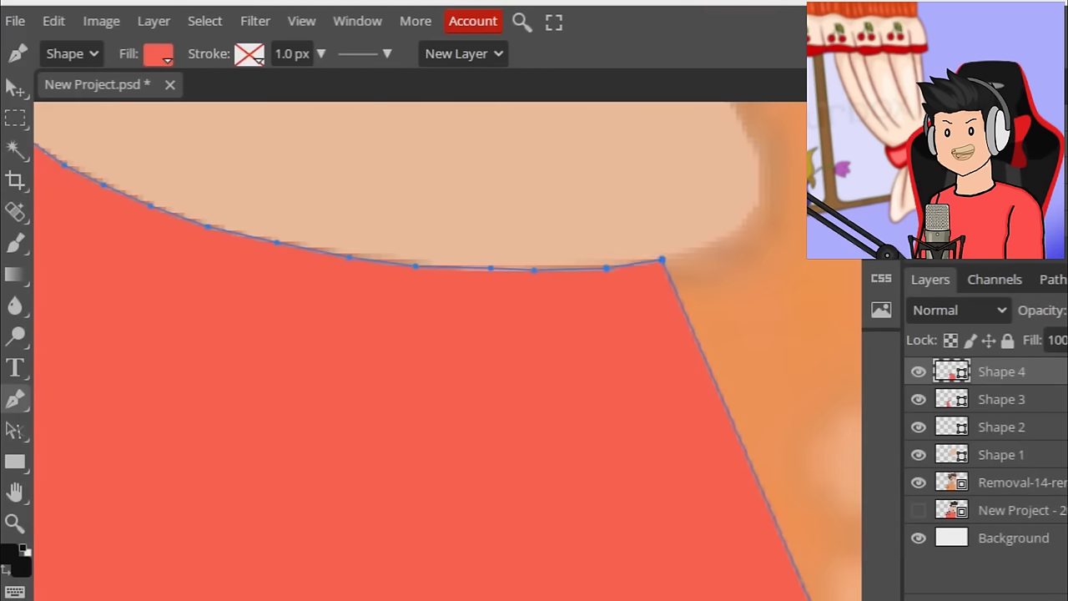
pyautogui.click(673, 299)
pyautogui.click(703, 249)
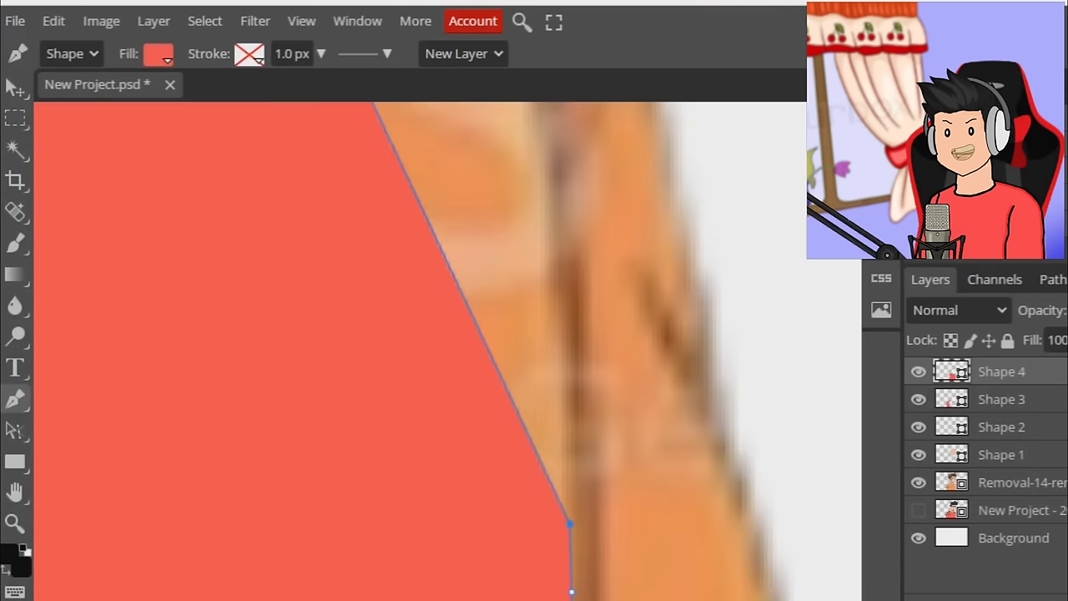
# - Fit the torso shape to the far sleeve seam and the shoulder slope beside the collar
pyautogui.click(575, 459)
pyautogui.scroll(1, 574, 459)
pyautogui.click(566, 470)
pyautogui.click(579, 475)
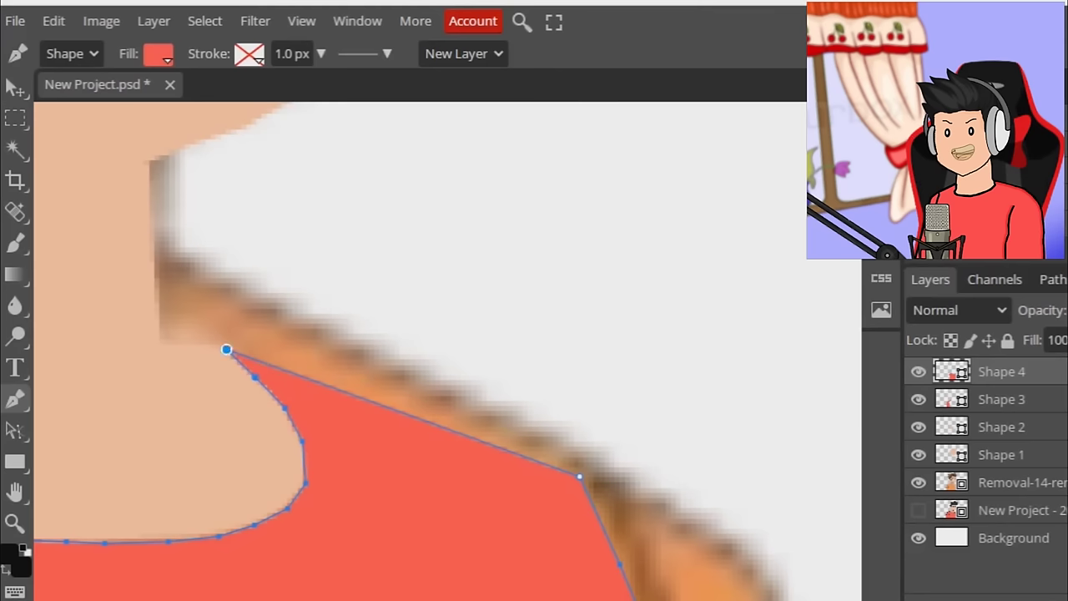
pyautogui.scroll(-2, 468, 392)
pyautogui.click(468, 393)
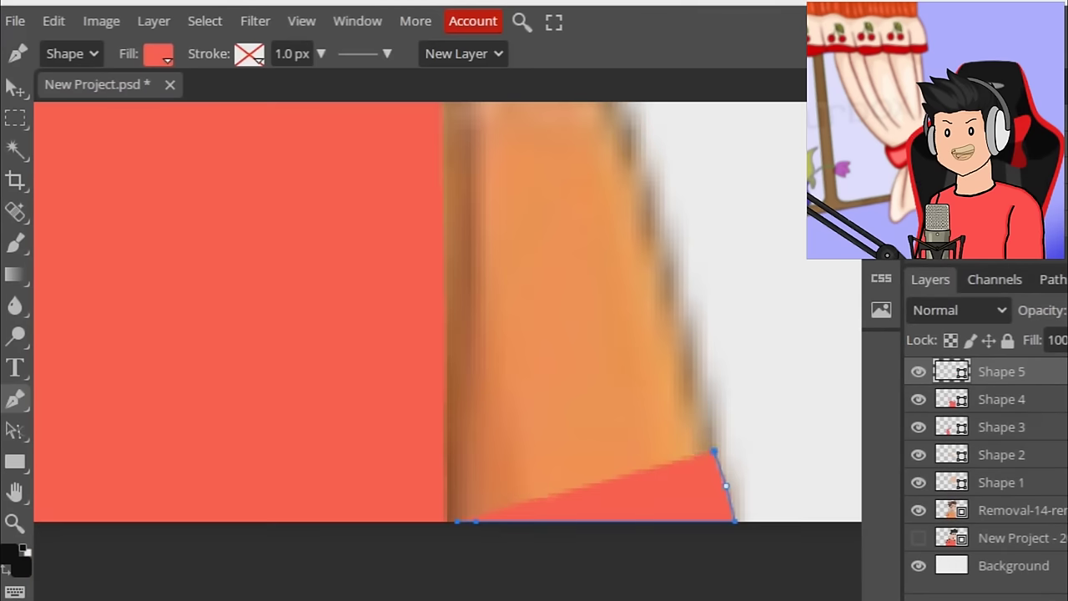
# - Trace a coral-red far sleeve shape from the canvas bottom up its outer edge to the rounded shoulder
pyautogui.click(703, 408)
pyautogui.scroll(2, 704, 408)
pyautogui.click(598, 251)
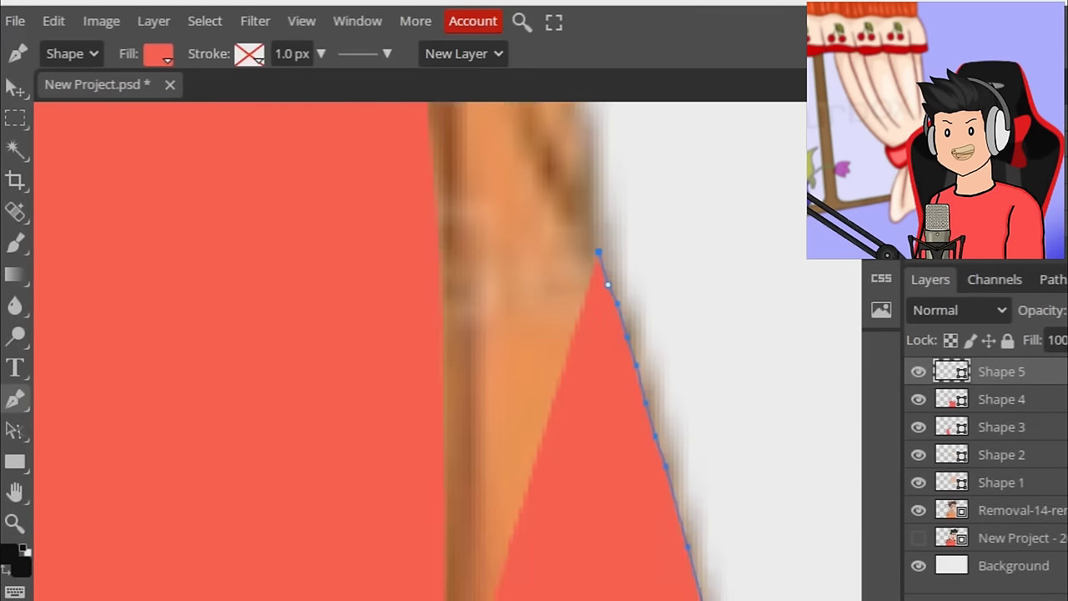
pyautogui.scroll(3, 599, 251)
pyautogui.click(595, 498)
pyautogui.scroll(-2, 595, 498)
pyautogui.scroll(1, 594, 299)
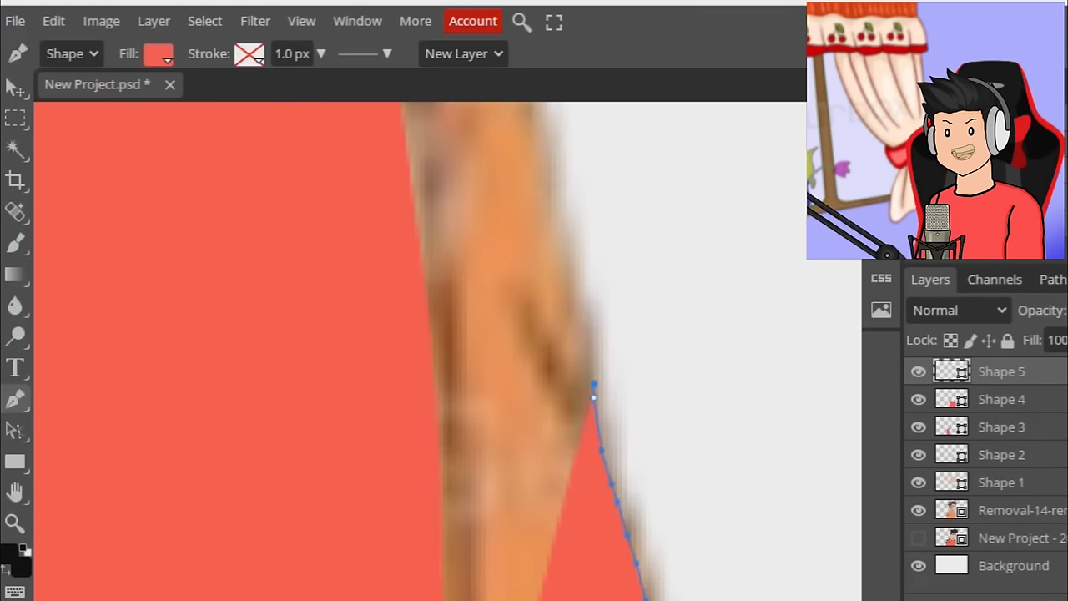
pyautogui.click(394, 230)
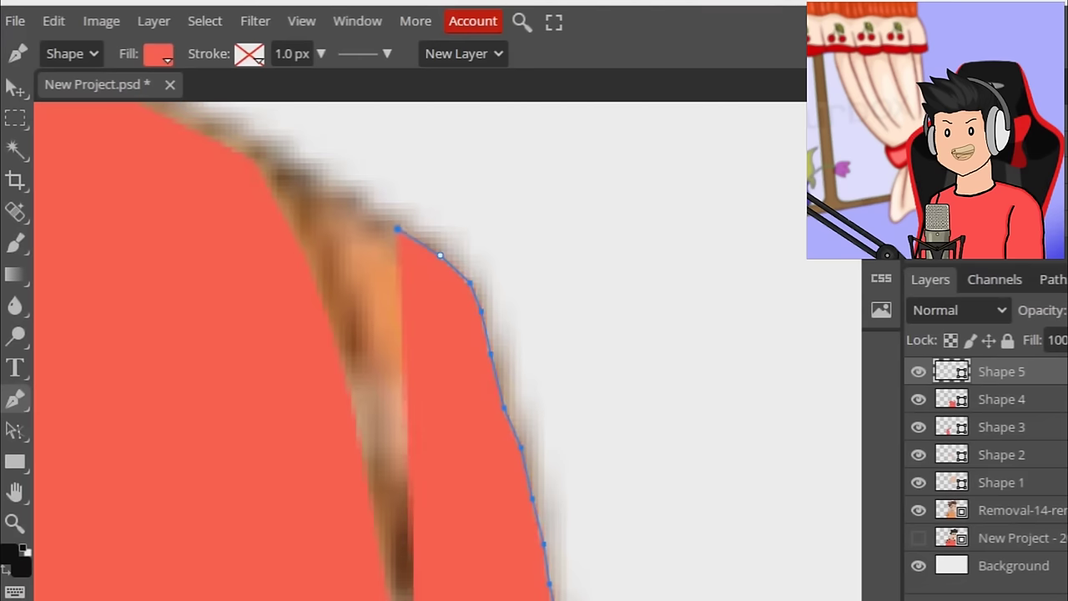
# - Extend the far sleeve shape over the shoulder and down along the torso seam to the canvas bottom, leaving a narrow gap
pyautogui.click(355, 236)
pyautogui.click(270, 165)
pyautogui.click(322, 250)
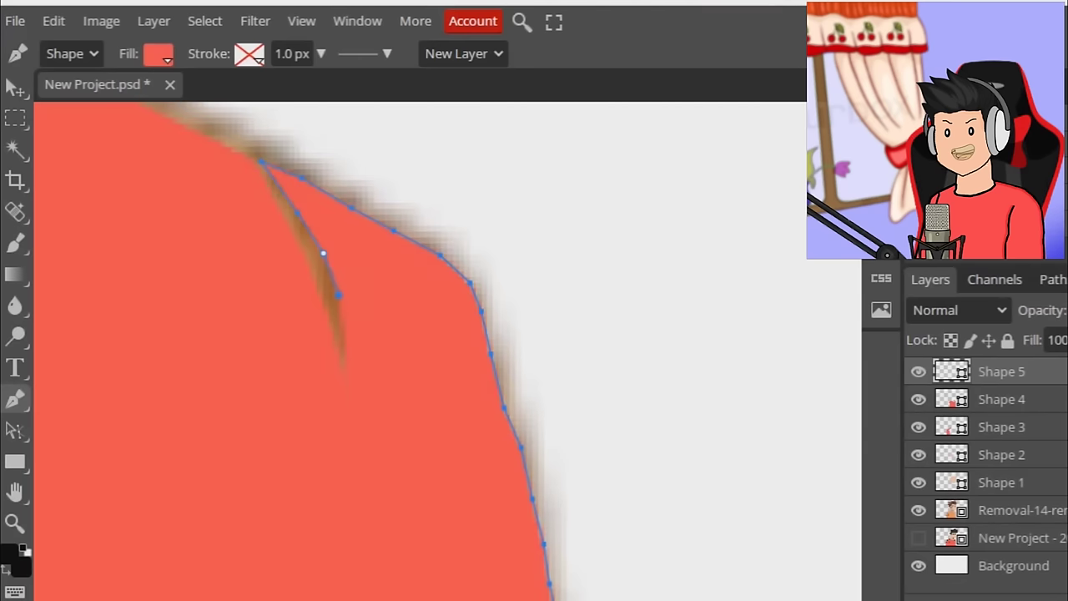
pyautogui.click(336, 295)
pyautogui.scroll(-1, 336, 295)
pyautogui.click(363, 341)
pyautogui.scroll(-6, 362, 341)
pyautogui.click(446, 342)
pyautogui.scroll(-2, 446, 342)
pyautogui.scroll(-3, 451, 431)
pyautogui.click(454, 495)
pyautogui.click(792, 495)
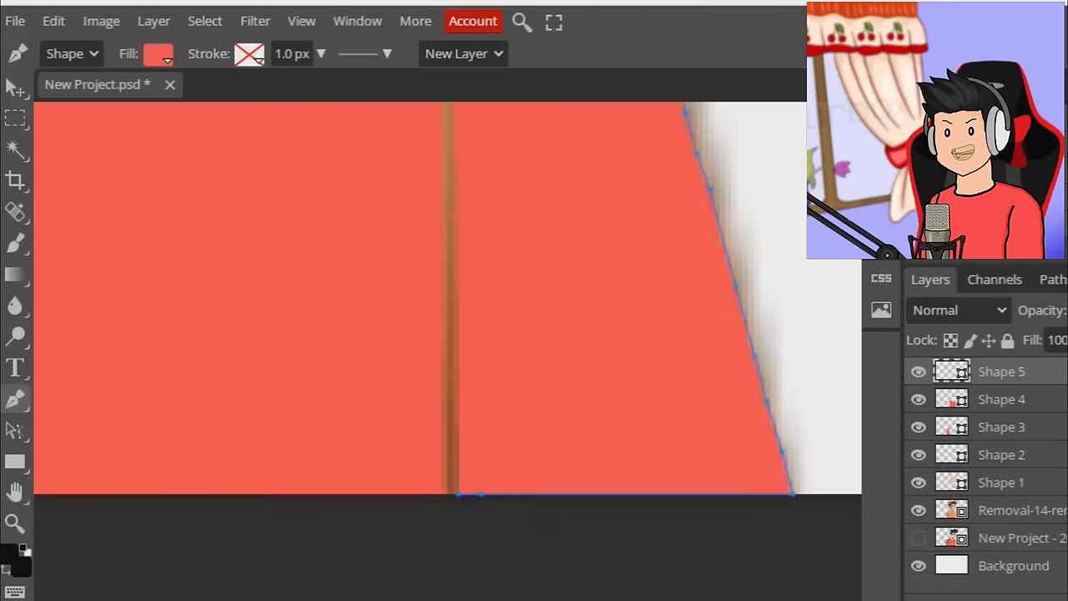
# - Hide the brown-haired reference image layer
pyautogui.click(1014, 510)
pyautogui.scroll(-9, 534, 431)
pyautogui.scroll(-4, 443, 271)
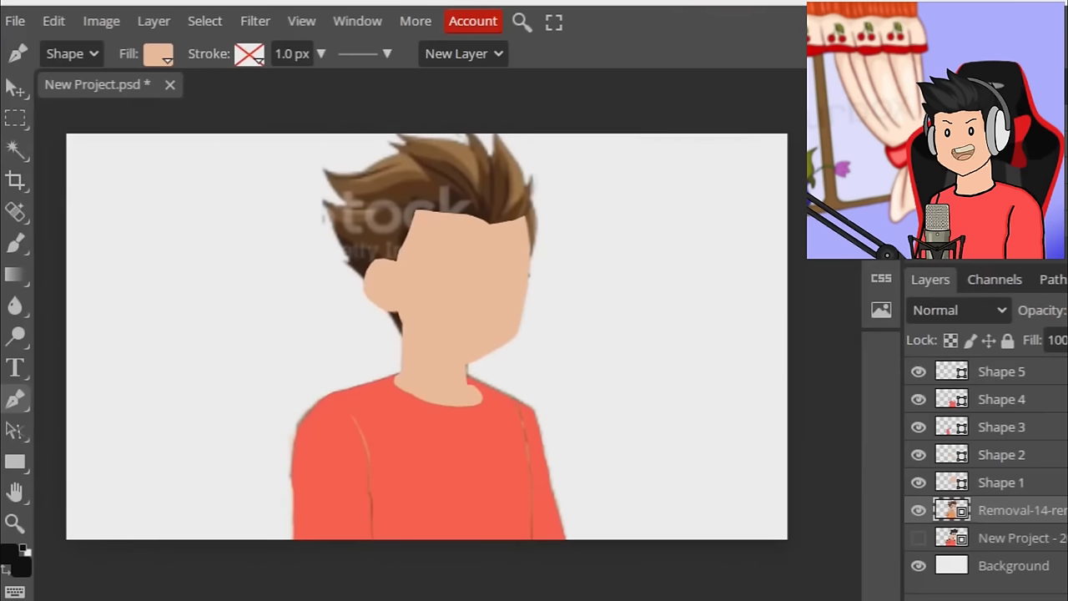
pyautogui.click(918, 510)
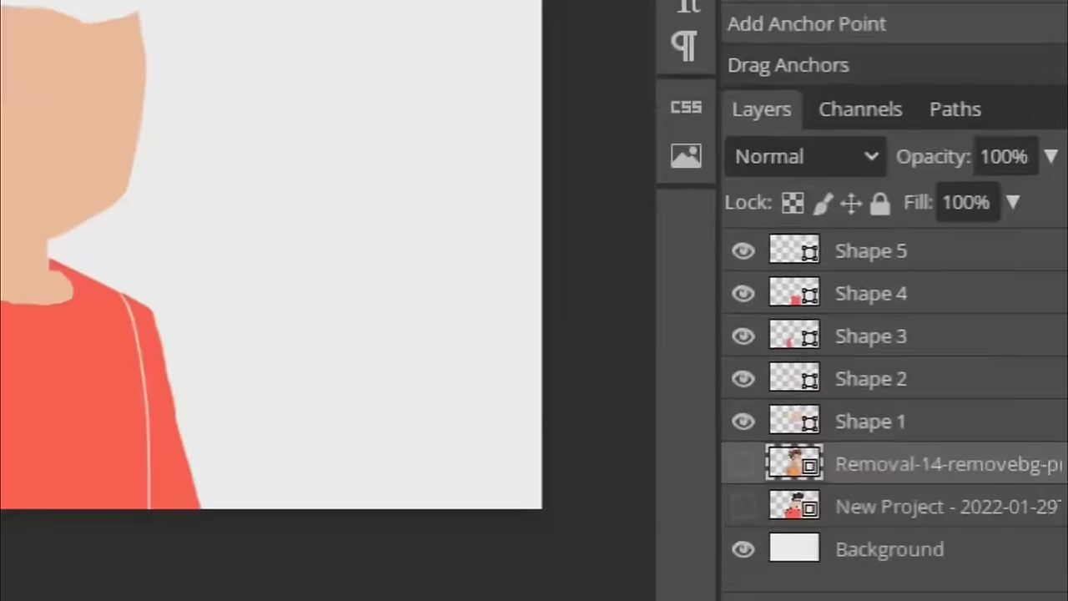
pyautogui.hotkey('ctrl', ',')
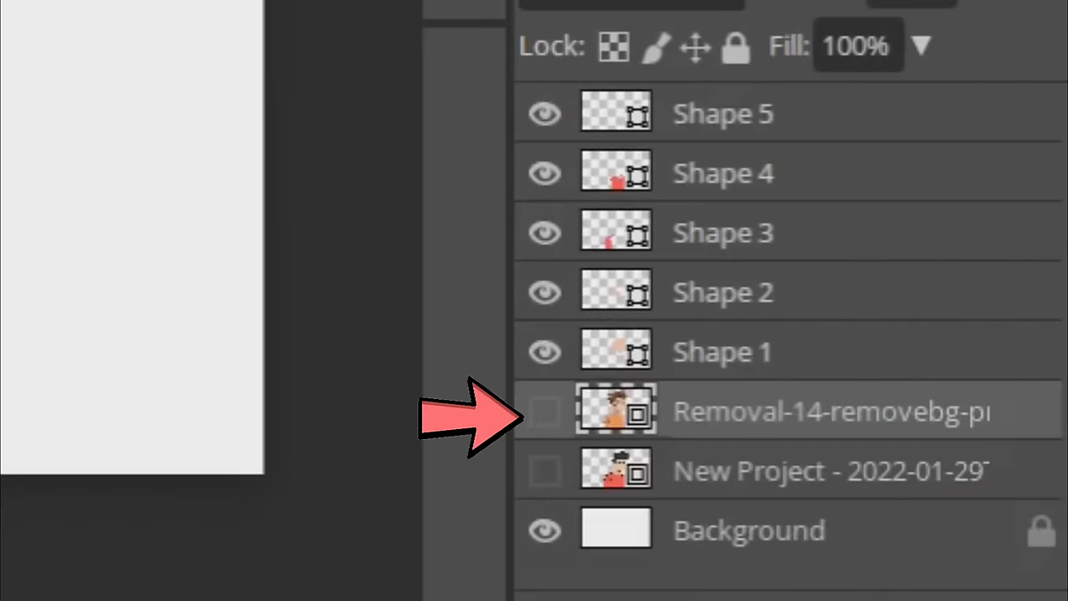
# - Outline the face shape with a black Stroke layer style positioned outside, with a size of 7 px
pyautogui.click(725, 174)
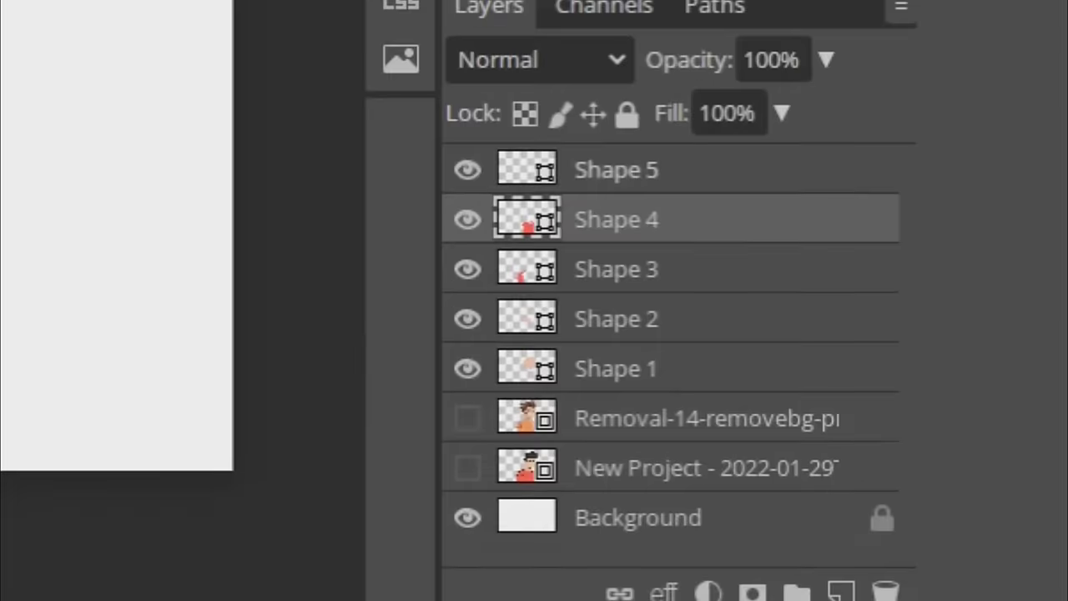
pyautogui.click(618, 270)
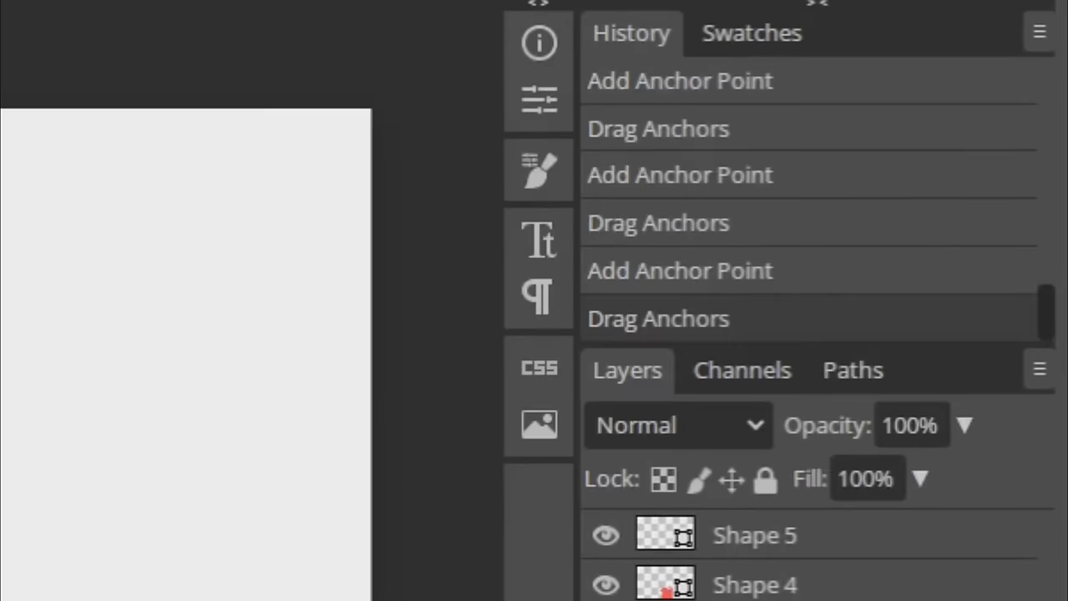
pyautogui.rightClick(597, 270)
pyautogui.click(517, 26)
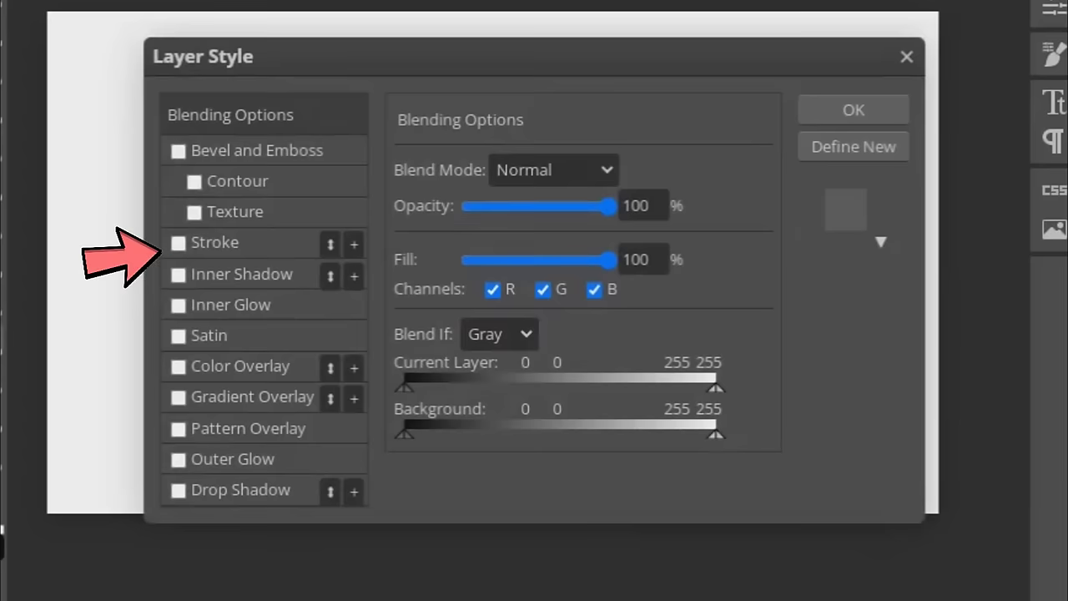
pyautogui.moveTo(534, 57); pyautogui.dragTo(891, 23)
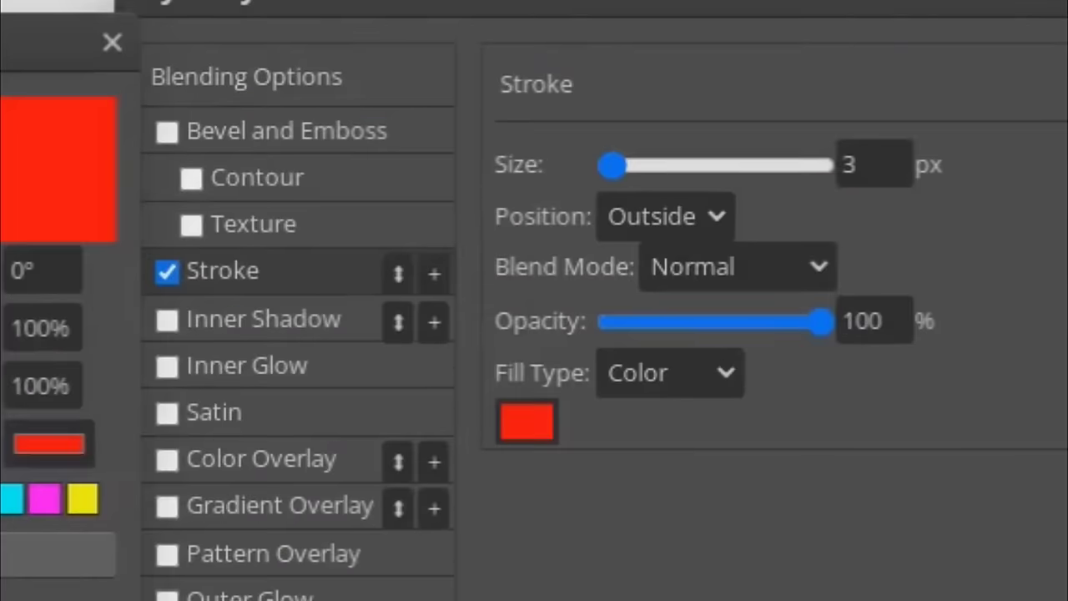
pyautogui.click(2, 499)
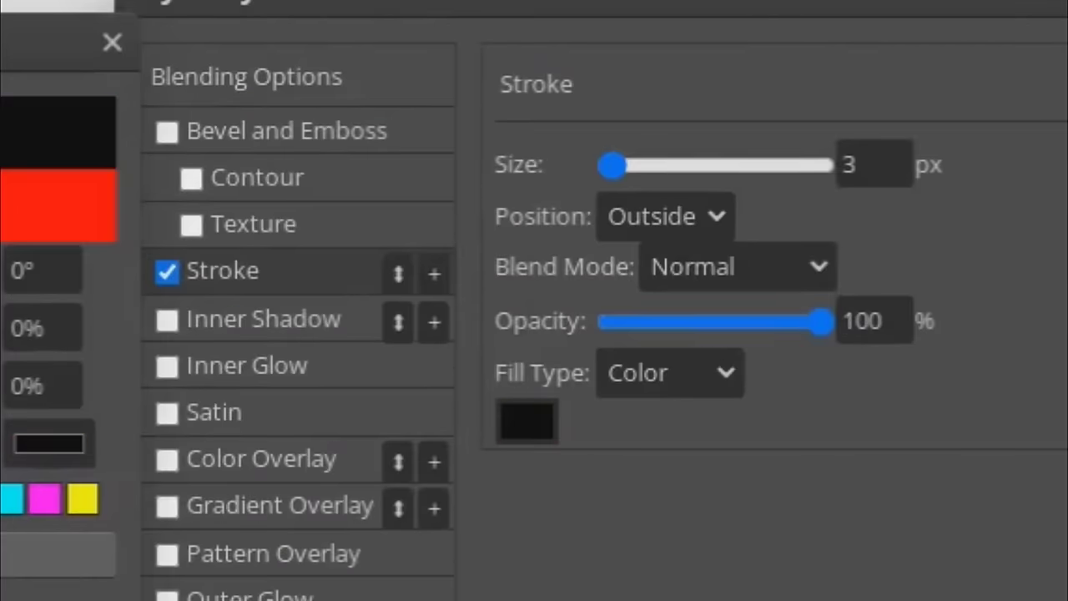
pyautogui.click(38, 554)
pyautogui.moveTo(875, 164); pyautogui.dragTo(822, 165)
pyautogui.write('5')
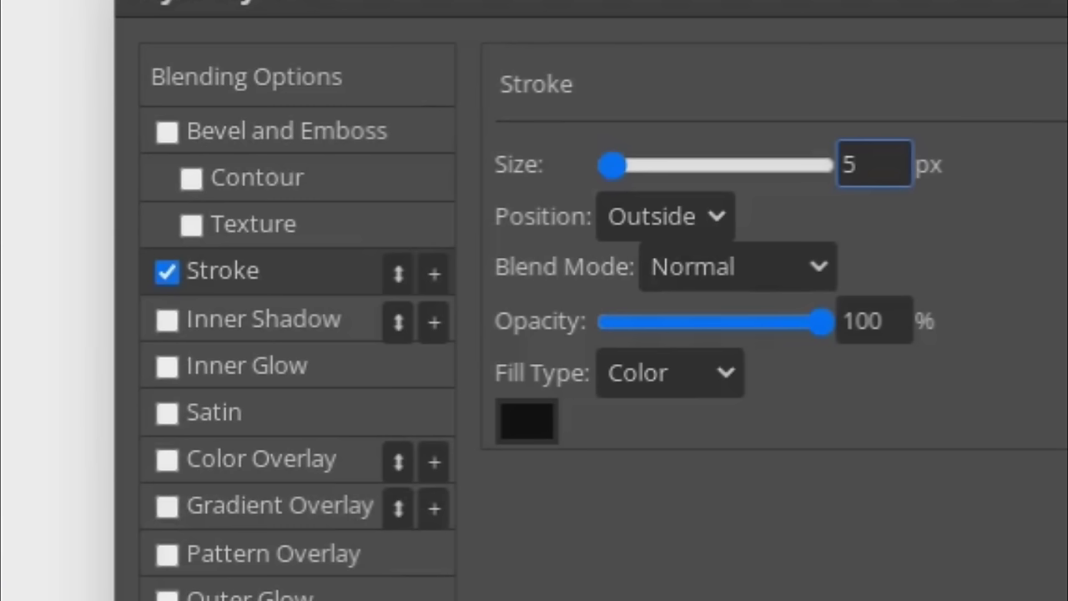
pyautogui.write('7')
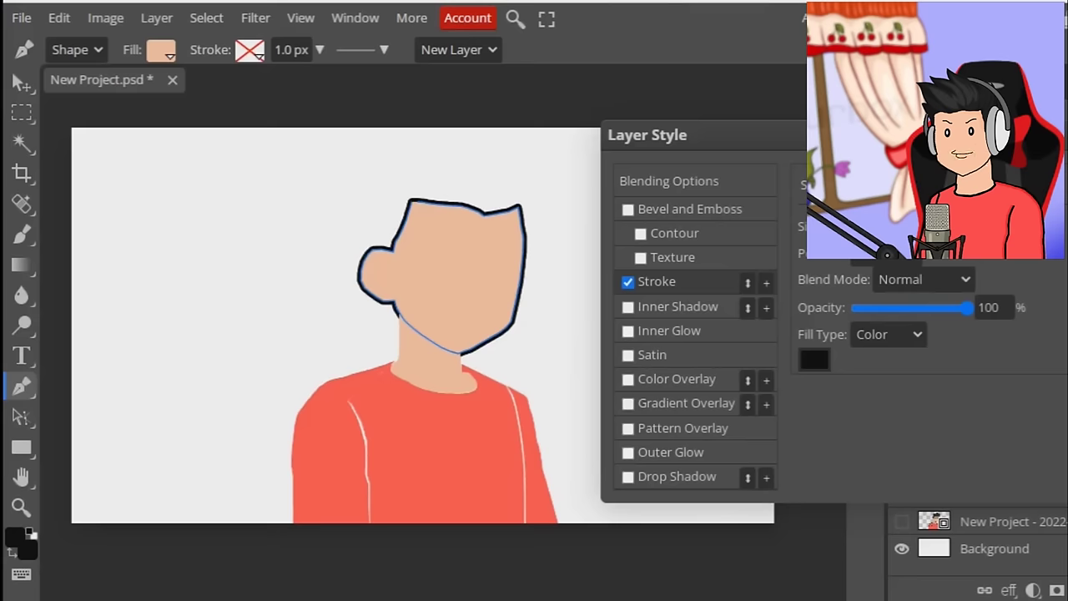
pyautogui.press('Return')
# - Add the black Stroke layer style to the neck shape
pyautogui.click(994, 494)
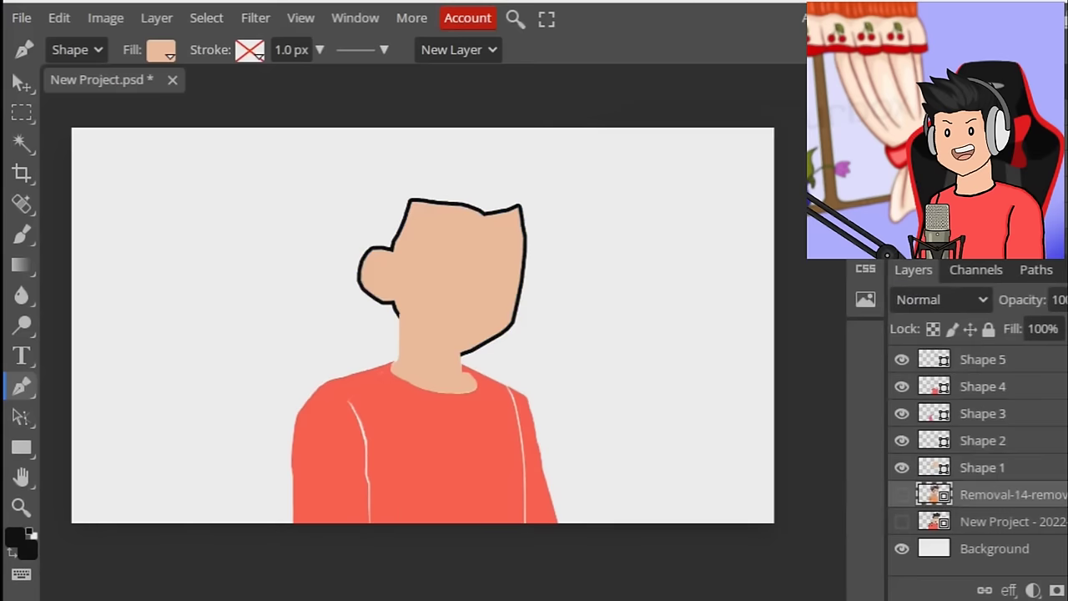
pyautogui.click(993, 441)
pyautogui.rightClick(994, 441)
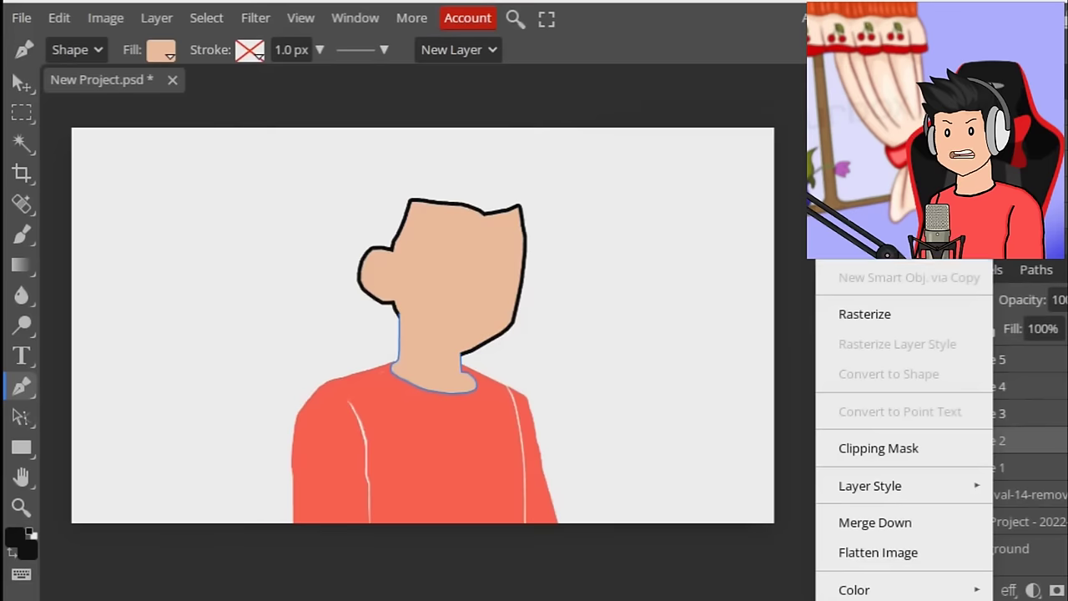
pyautogui.click(869, 486)
pyautogui.click(628, 281)
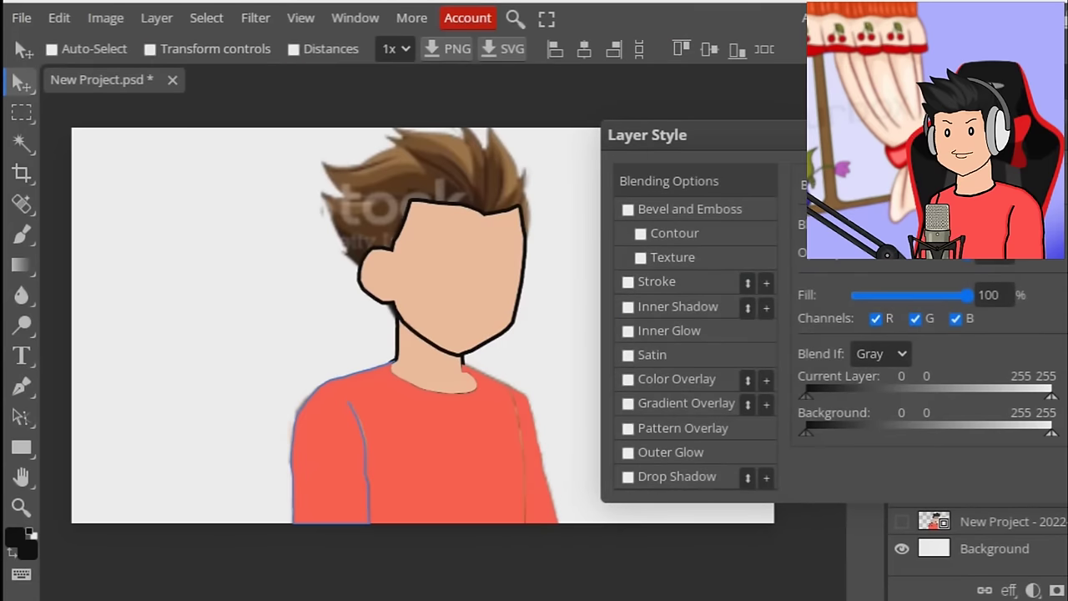
# - Apply the black Stroke layer style to the shirt's torso and both sleeve shapes
pyautogui.click(629, 281)
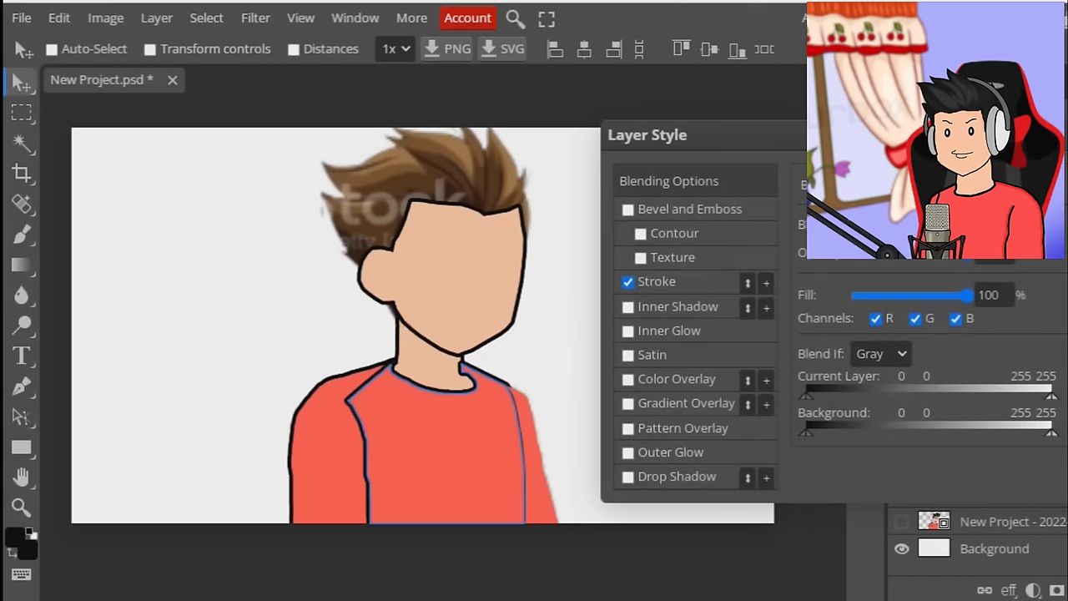
pyautogui.press('Return')
pyautogui.click(993, 359)
pyautogui.rightClick(993, 358)
pyautogui.click(869, 486)
pyautogui.click(628, 282)
pyautogui.press('Return')
# - Create a new empty layer above the shapes and set the painting colour to the shirt's coral red
pyautogui.click(993, 440)
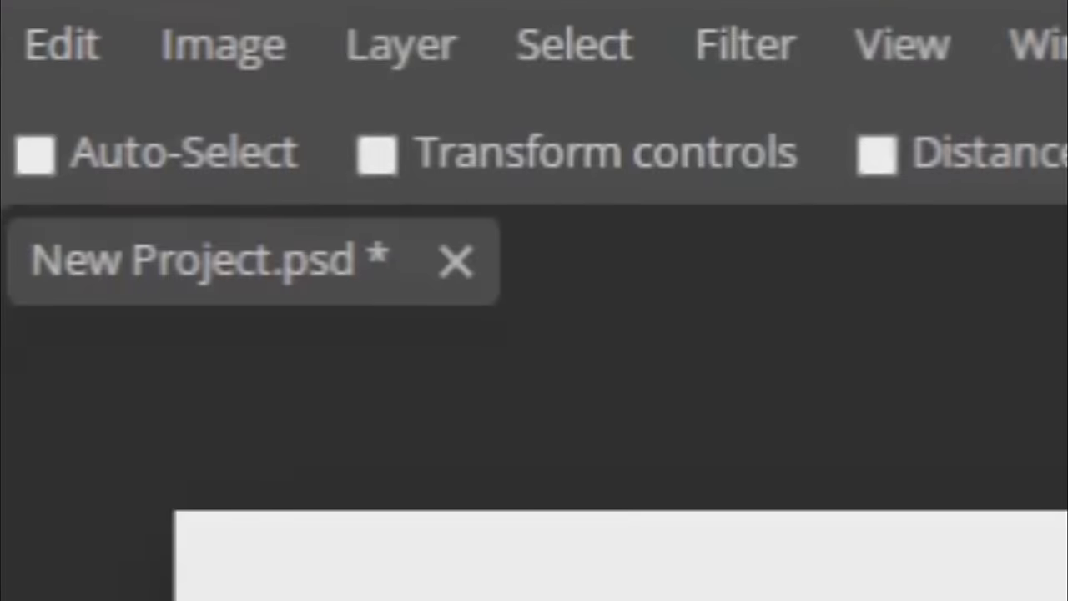
pyautogui.click(402, 45)
pyautogui.moveTo(455, 146)
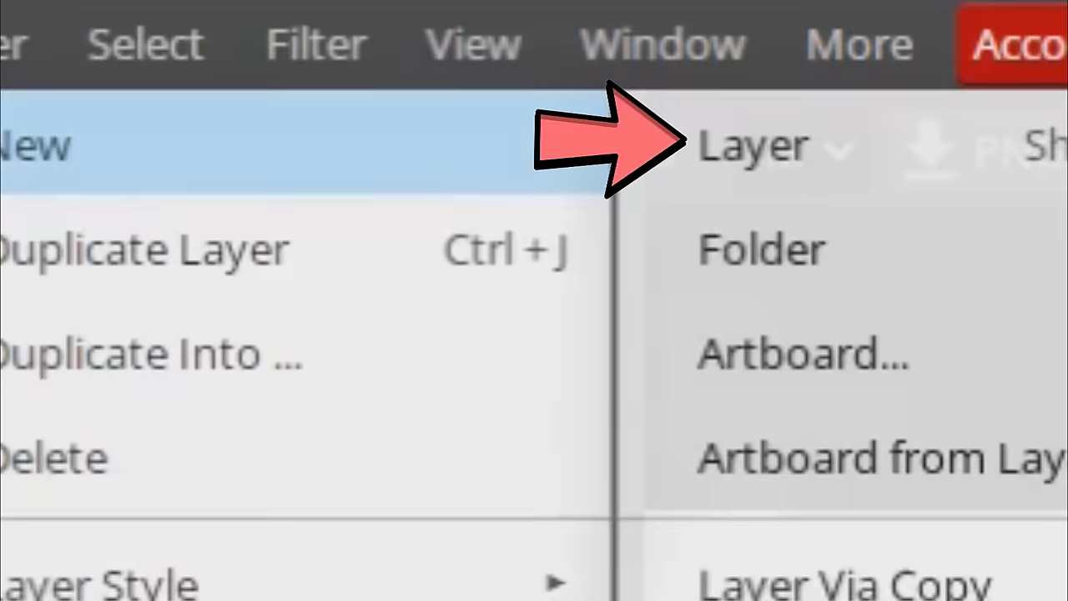
pyautogui.click(754, 145)
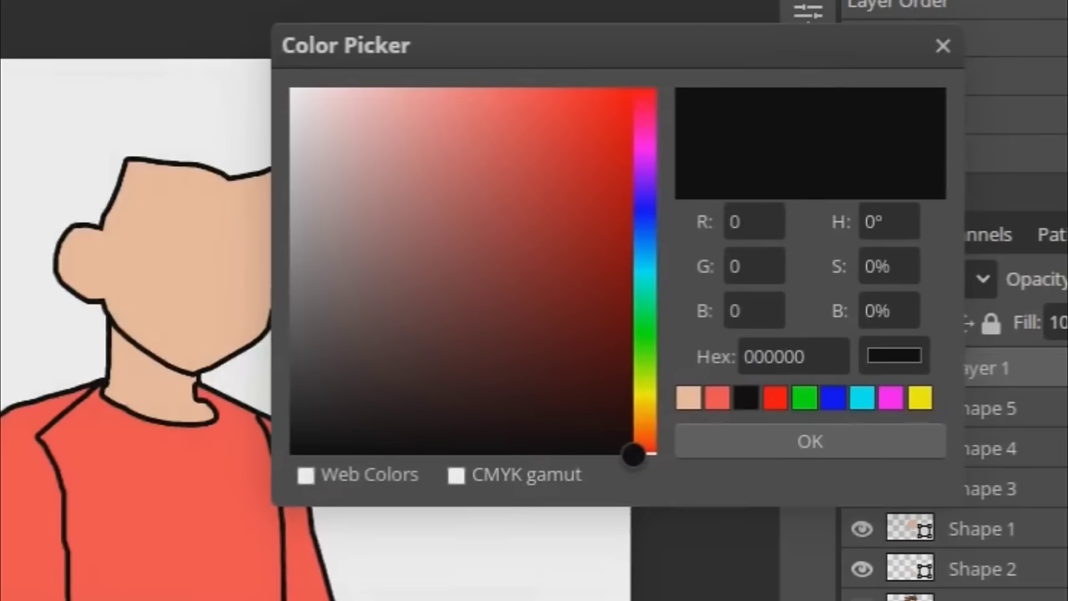
pyautogui.click(717, 398)
pyautogui.click(810, 441)
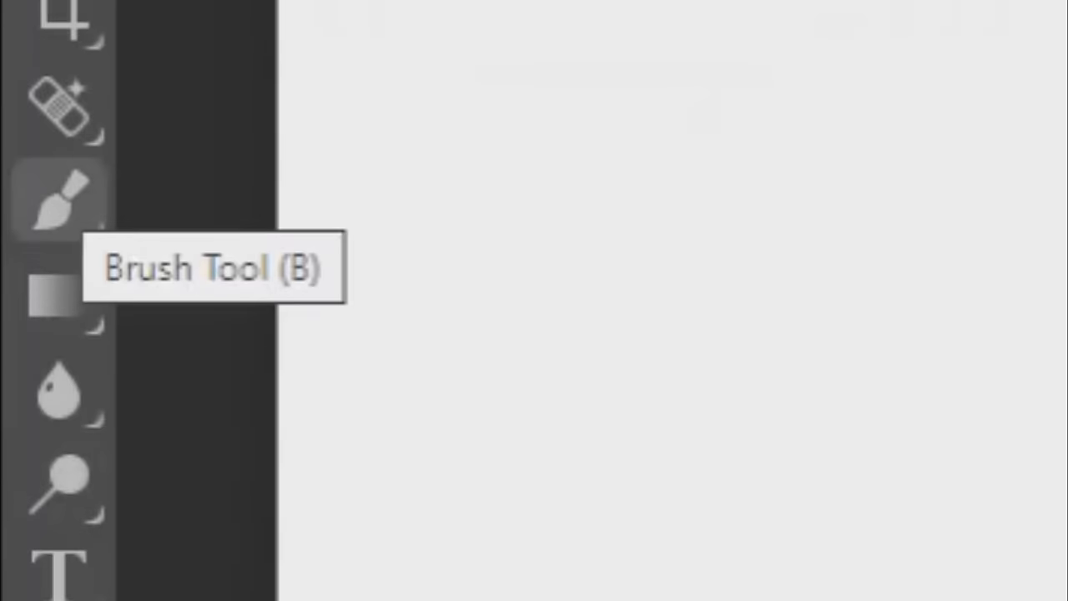
# - Paint over the diagonal black seam between the collar and the sleeve with the Brush in the shirt's coral red
pyautogui.click(58, 201)
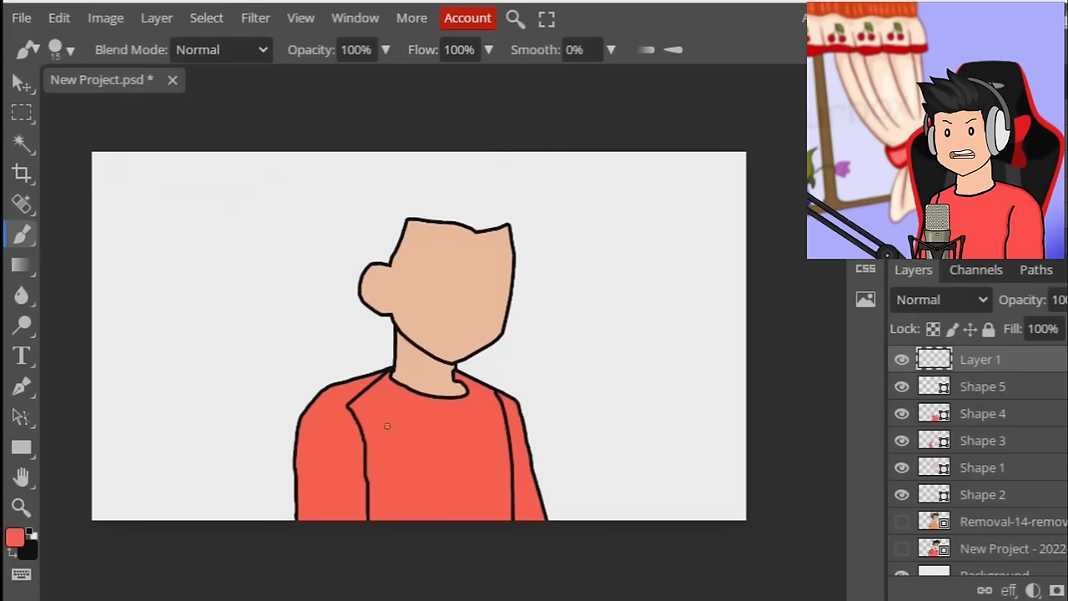
pyautogui.scroll(5, 387, 427)
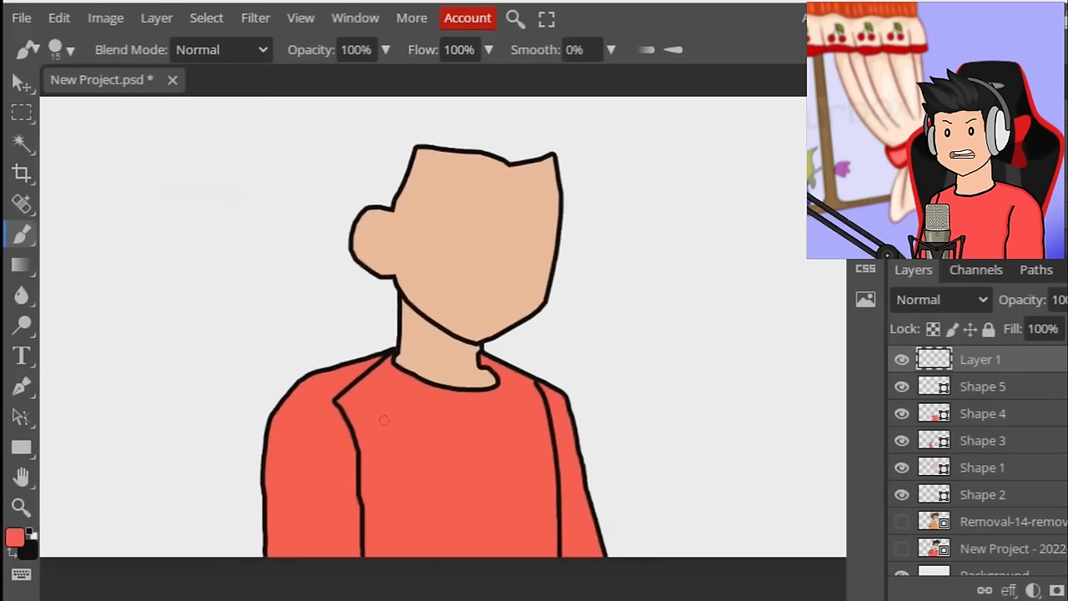
pyautogui.moveTo(248, 352); pyautogui.dragTo(261, 364)
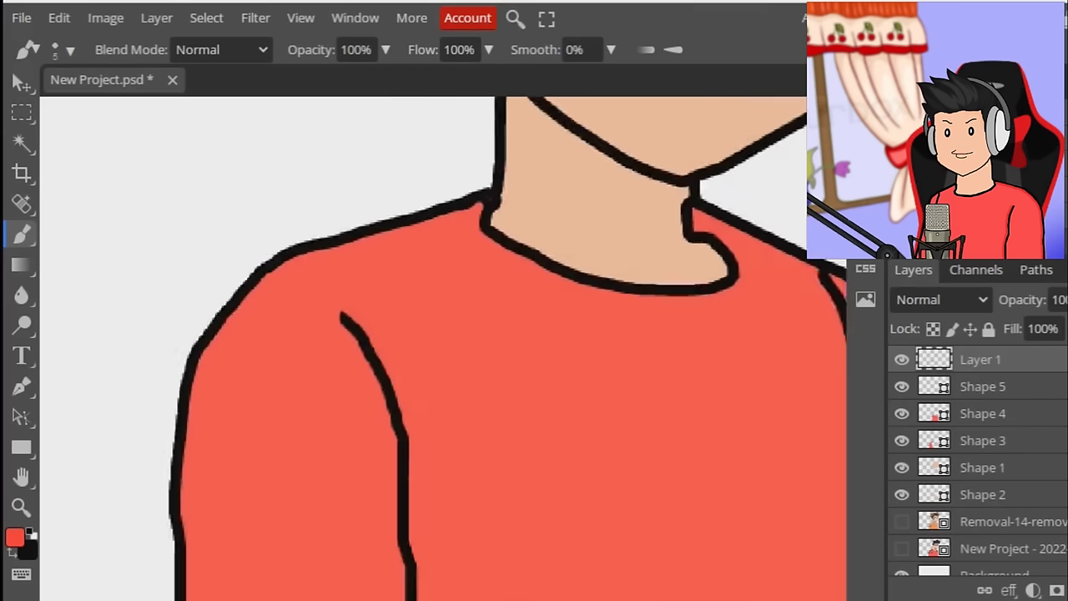
pyautogui.scroll(2, 269, 394)
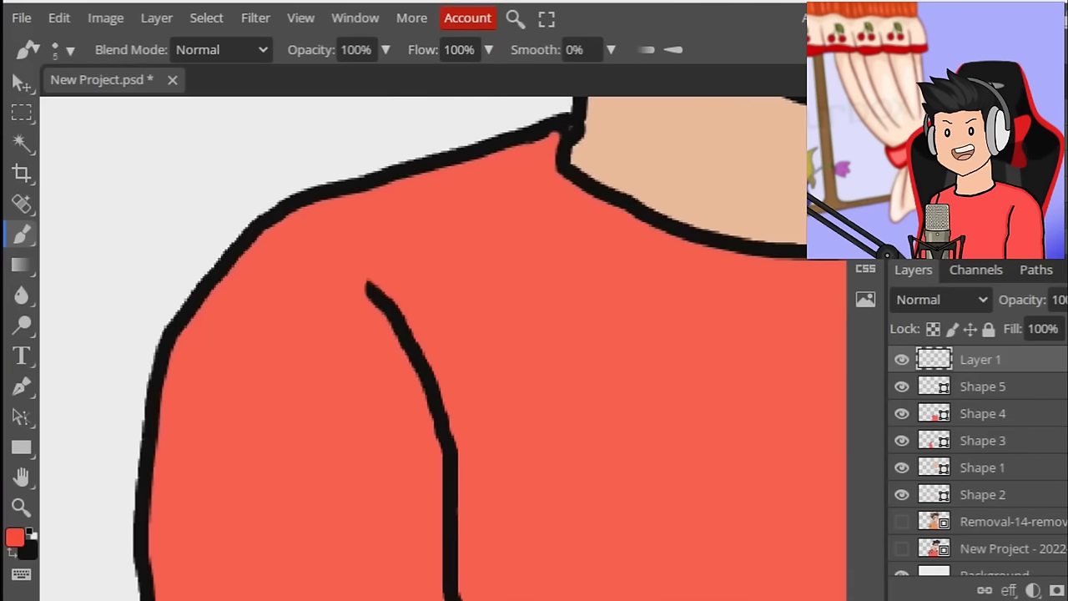
# - Set the brush size to 7 px and paint brighter red shading inside the shoulder outline and down the sleeve's outer edge
pyautogui.click(58, 49)
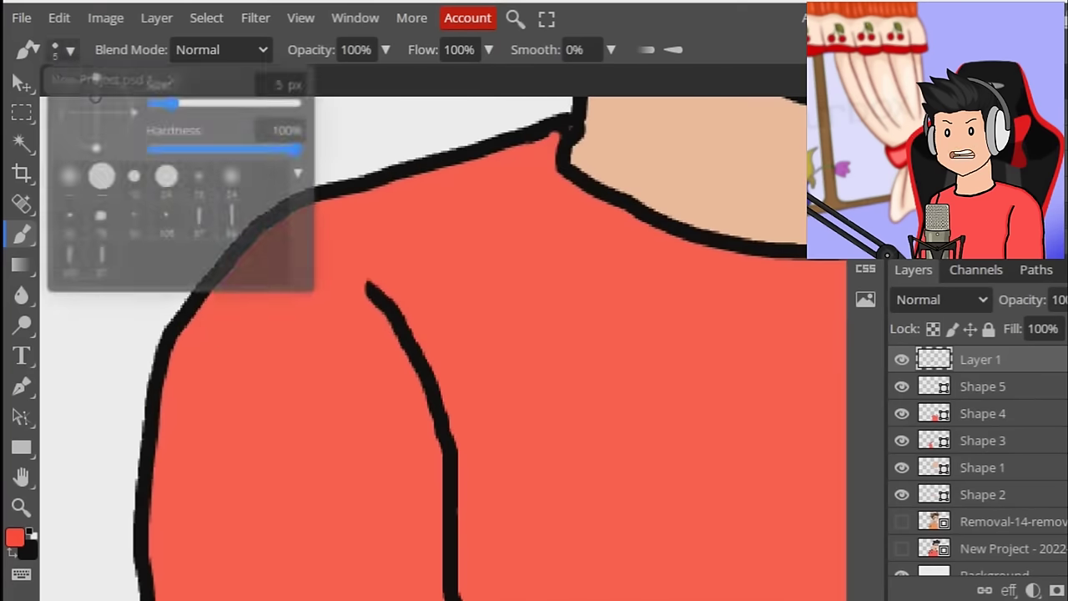
pyautogui.moveTo(171, 102); pyautogui.dragTo(178, 103)
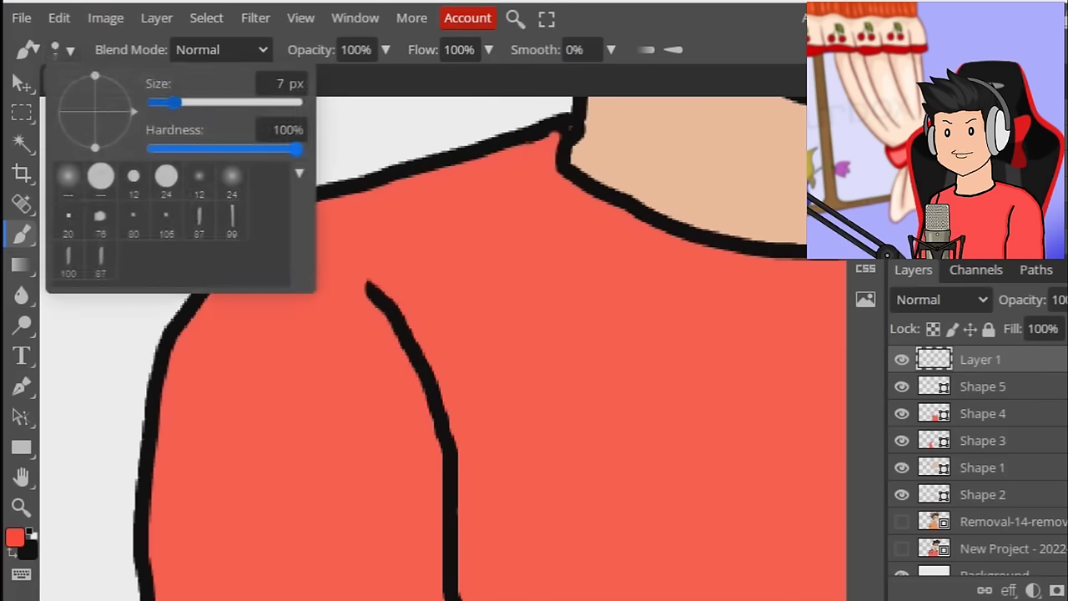
pyautogui.click(63, 50)
pyautogui.moveTo(625, 148)
pyautogui.mouseDown()
pyautogui.moveTo(476, 200)
pyautogui.moveTo(429, 200)
pyautogui.moveTo(234, 255)
pyautogui.mouseUp()
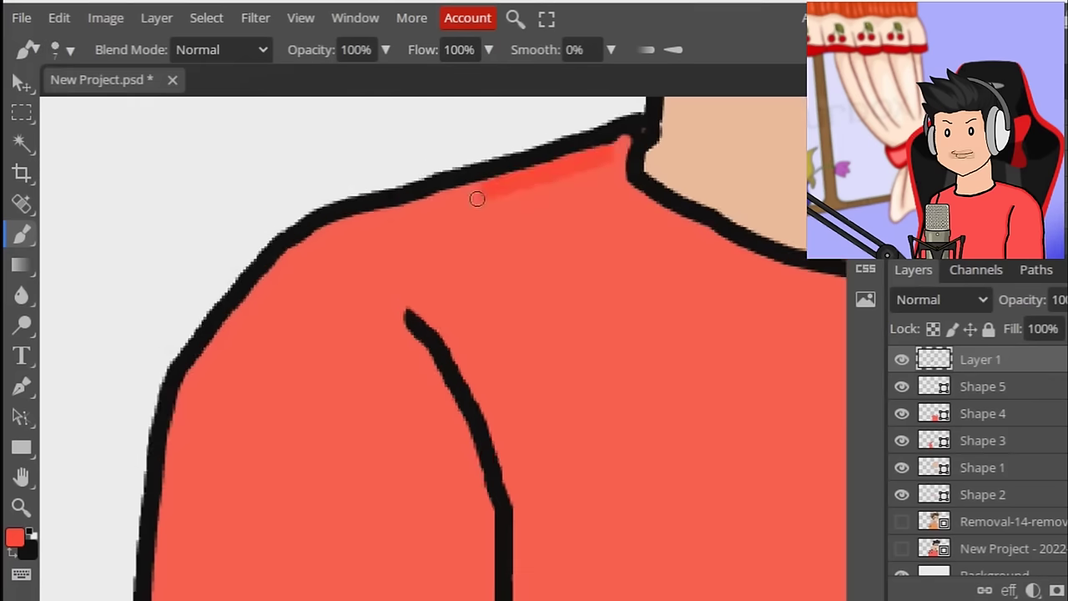
pyautogui.scroll(5, 471, 207)
pyautogui.moveTo(209, 263)
pyautogui.mouseDown()
pyautogui.moveTo(535, 191)
pyautogui.moveTo(489, 195)
pyautogui.moveTo(398, 231)
pyautogui.moveTo(259, 330)
pyautogui.mouseUp()
pyautogui.moveTo(259, 331)
pyautogui.mouseDown()
pyautogui.moveTo(260, 137)
pyautogui.moveTo(395, 157)
pyautogui.moveTo(195, 412)
pyautogui.moveTo(362, 133)
pyautogui.moveTo(316, 243)
pyautogui.moveTo(281, 526)
pyautogui.mouseUp()
pyautogui.moveTo(281, 526); pyautogui.dragTo(288, 125)
pyautogui.moveTo(289, 125)
pyautogui.mouseDown()
pyautogui.moveTo(287, 446)
pyautogui.moveTo(287, 256)
pyautogui.mouseUp()
pyautogui.moveTo(287, 255); pyautogui.dragTo(293, 501)
pyautogui.scroll(-5, 434, 356)
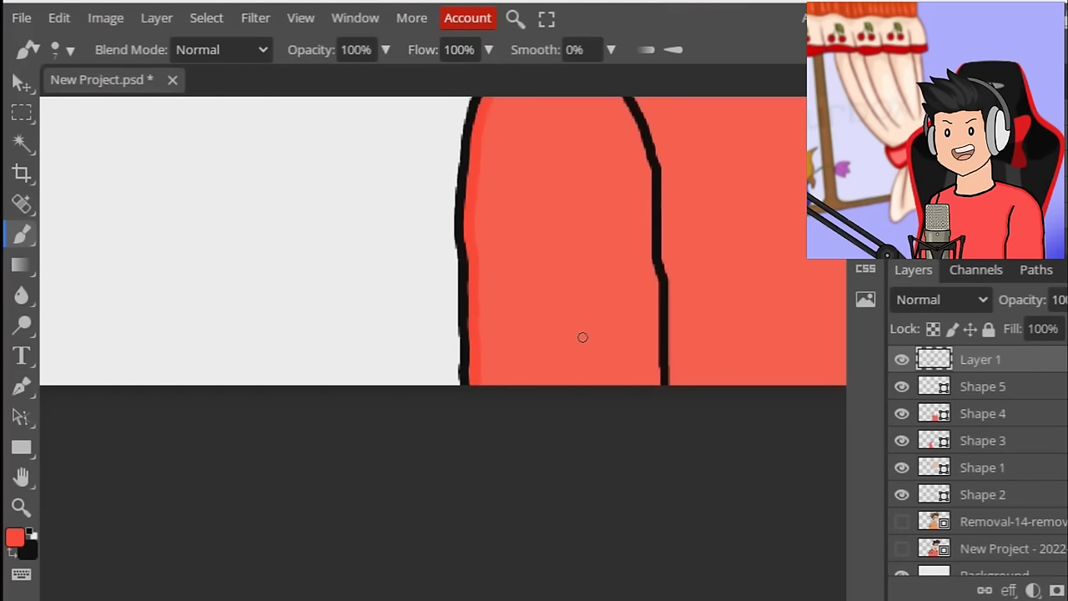
# - Place the Removal-179 hair image above the other layers and enlarge it to fit over the top of the head
pyautogui.scroll(-5, 582, 337)
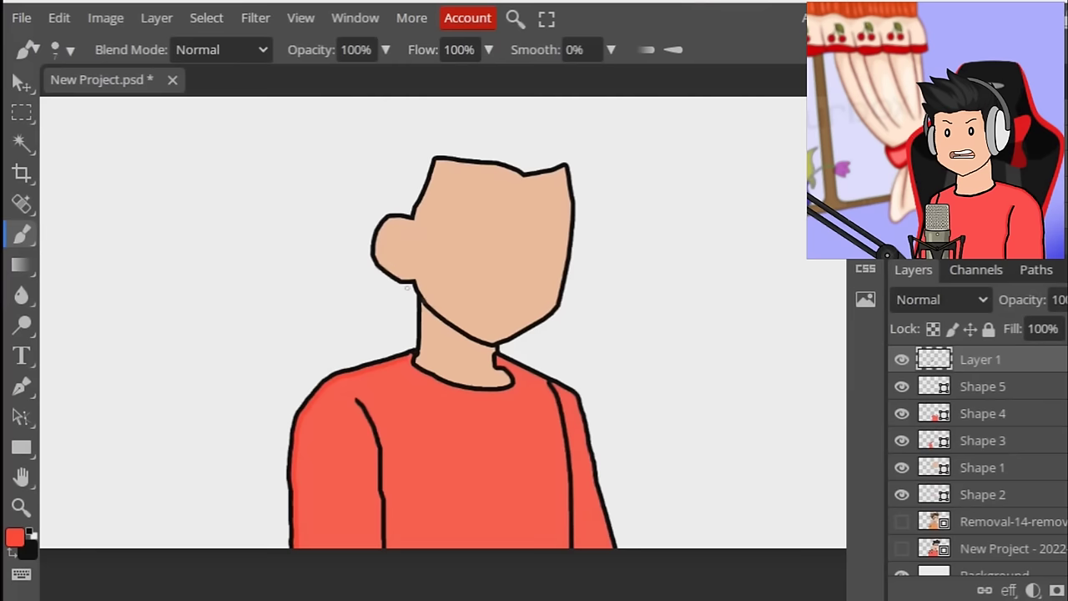
pyautogui.click(984, 414)
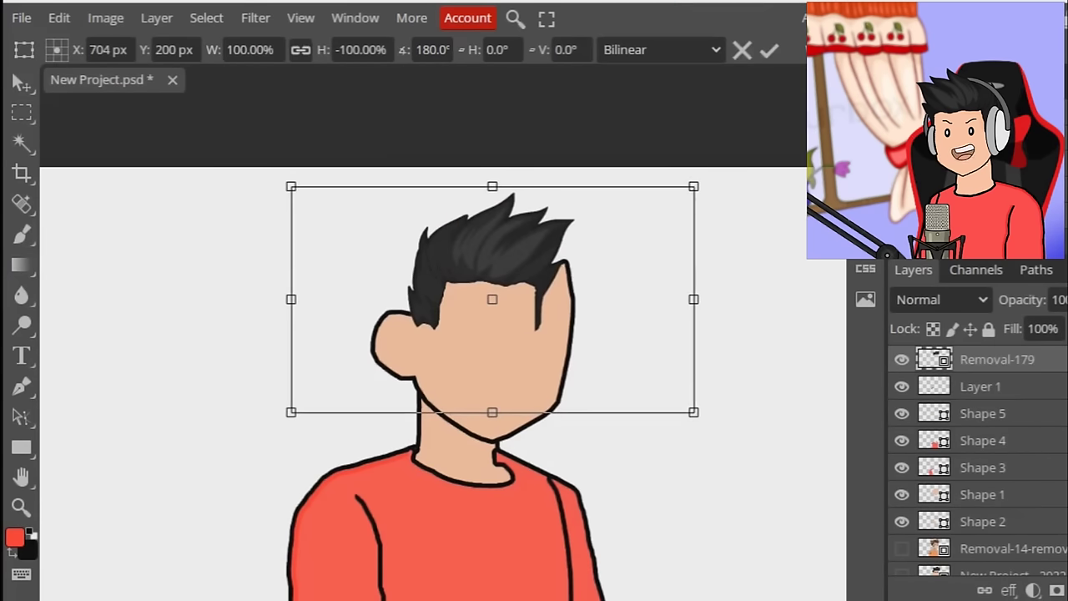
pyautogui.moveTo(694, 186); pyautogui.dragTo(816, 117)
pyautogui.moveTo(558, 216); pyautogui.dragTo(516, 240)
pyautogui.press('Return')
pyautogui.press('b')
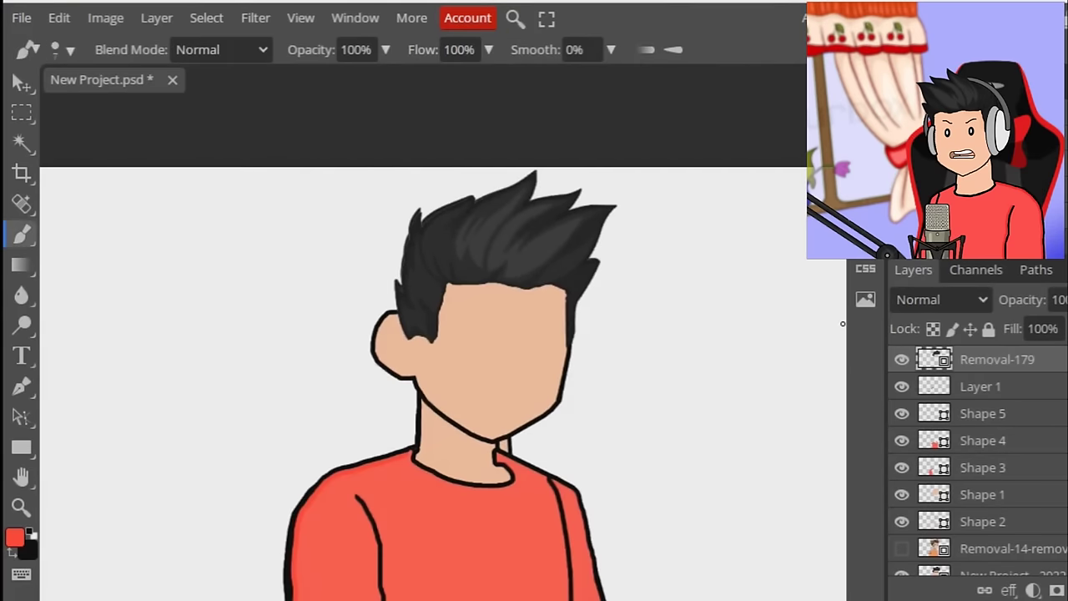
# - Draw a solid black vertical ellipse on the face as the first eye
pyautogui.scroll(-1, 977, 459)
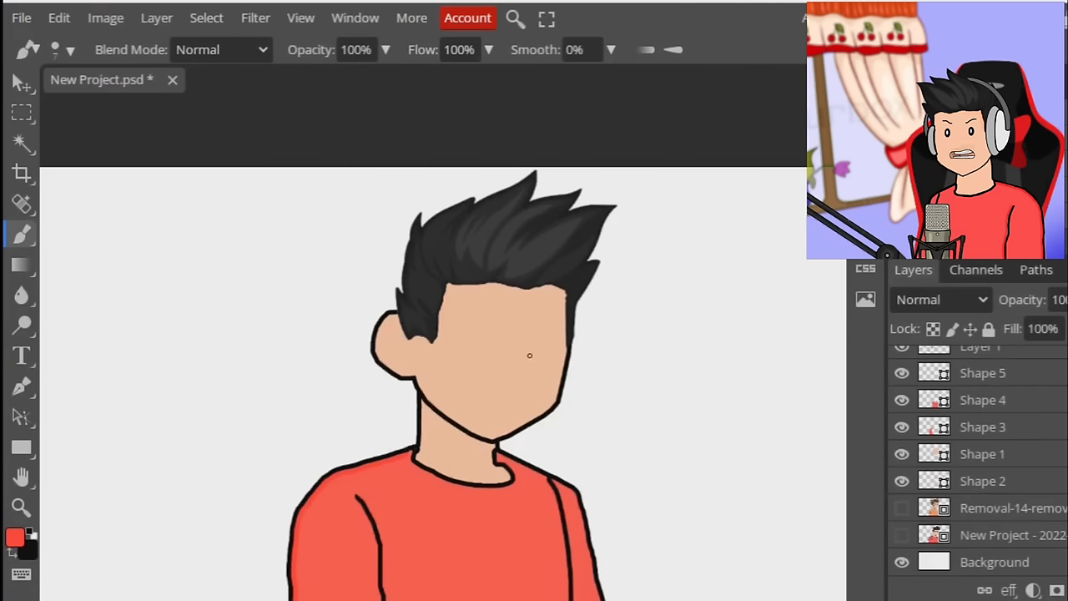
pyautogui.click(902, 535)
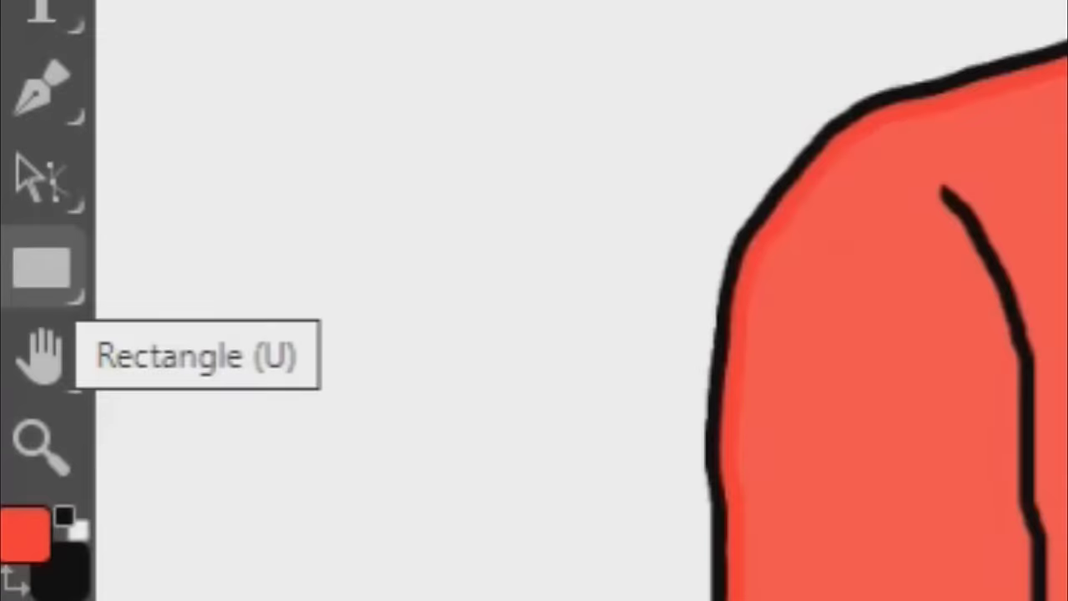
pyautogui.click(67, 276)
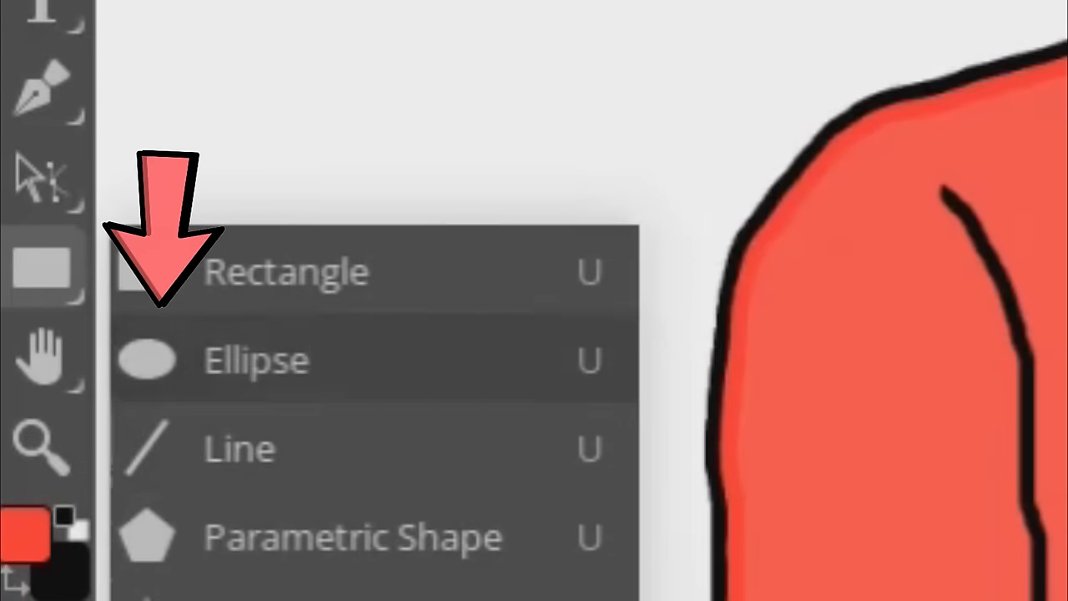
pyautogui.click(256, 360)
pyautogui.moveTo(409, 239); pyautogui.dragTo(470, 330)
# - Duplicate the black eye layer and position the copy as the second eye on the other side of the face
pyautogui.rightClick(987, 360)
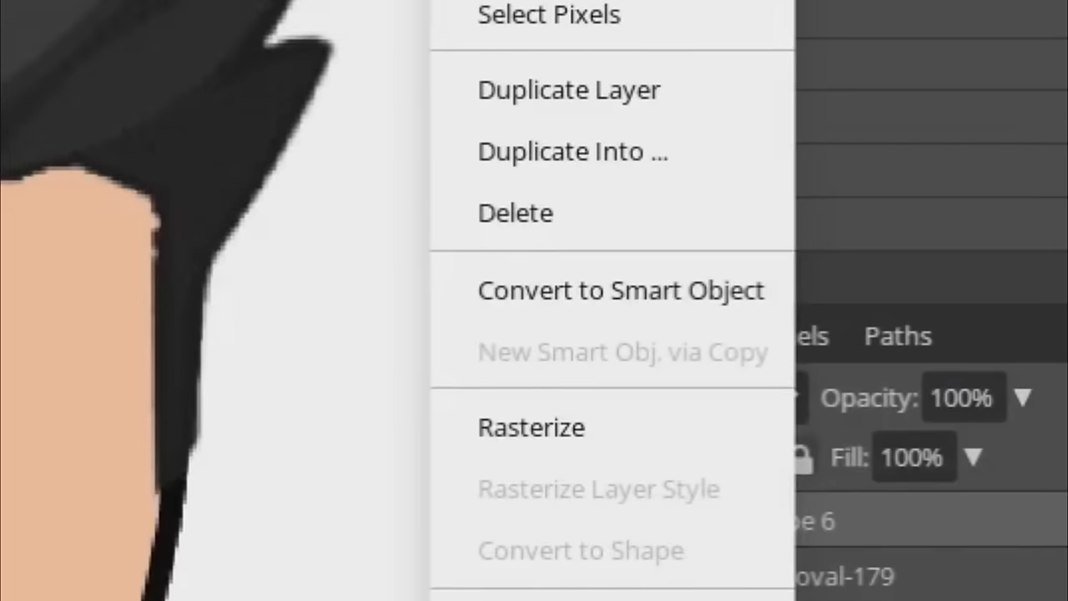
pyautogui.click(569, 90)
pyautogui.moveTo(577, 293); pyautogui.dragTo(584, 297)
# - Draw a small white ellipse inside the first eye and place a copy of it inside the second eye
pyautogui.moveTo(328, 254); pyautogui.dragTo(347, 297)
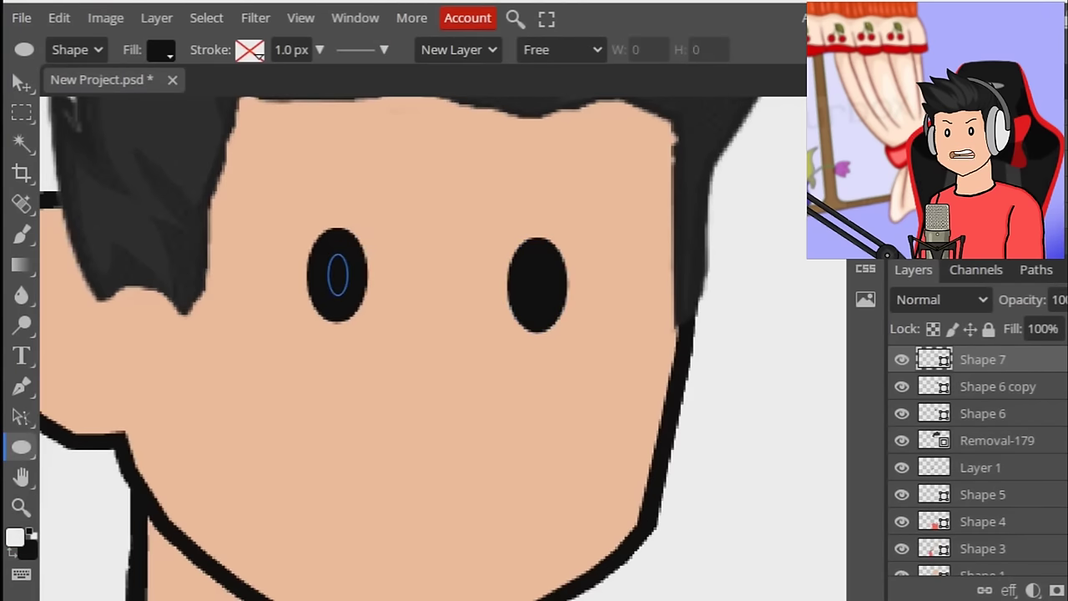
pyautogui.click(160, 50)
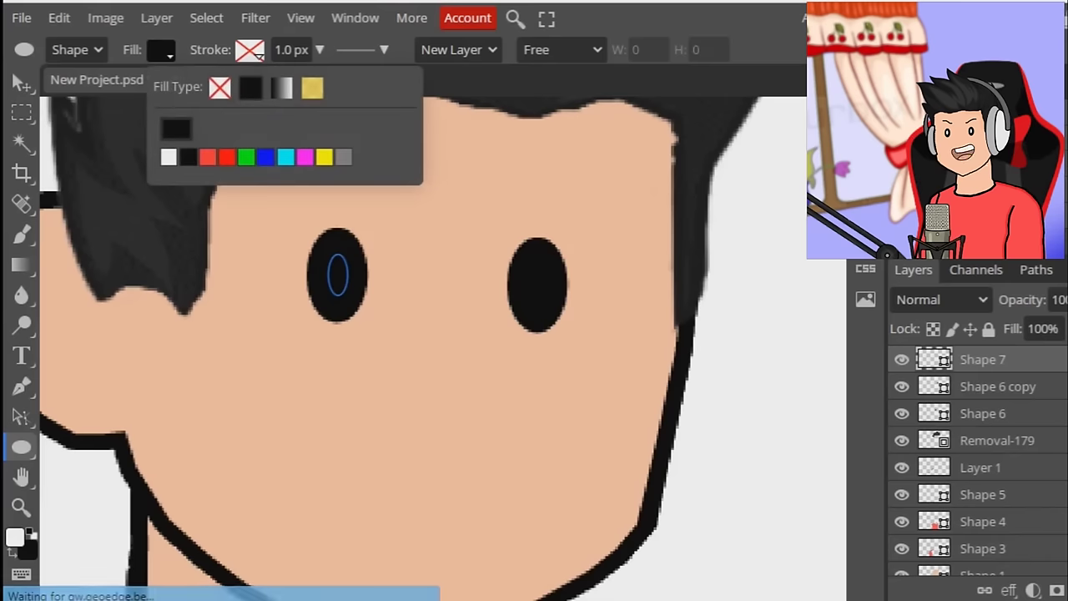
pyautogui.click(169, 157)
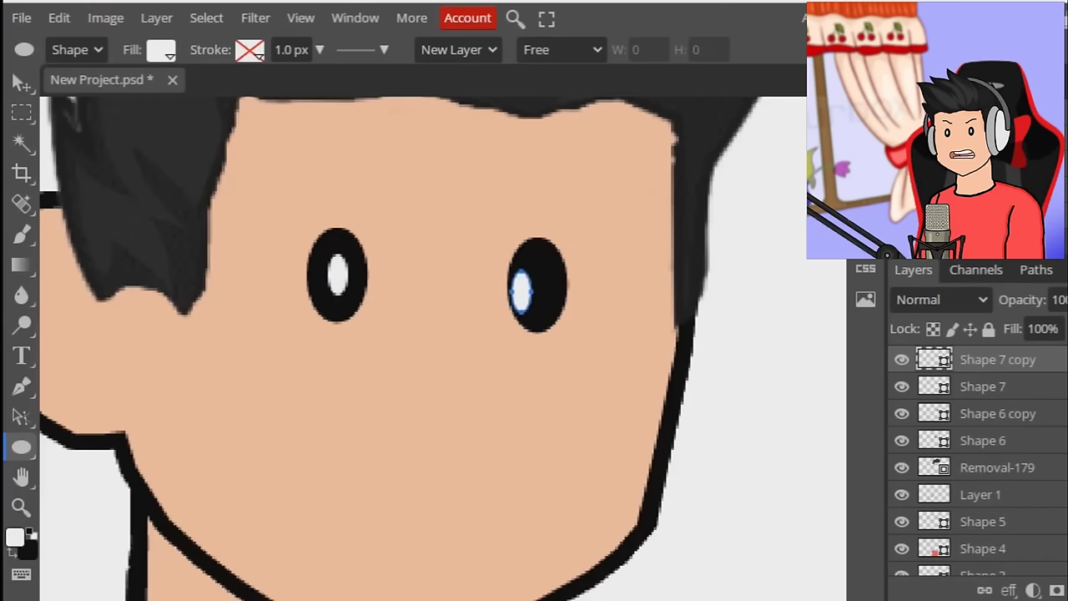
pyautogui.moveTo(521, 291); pyautogui.dragTo(533, 290)
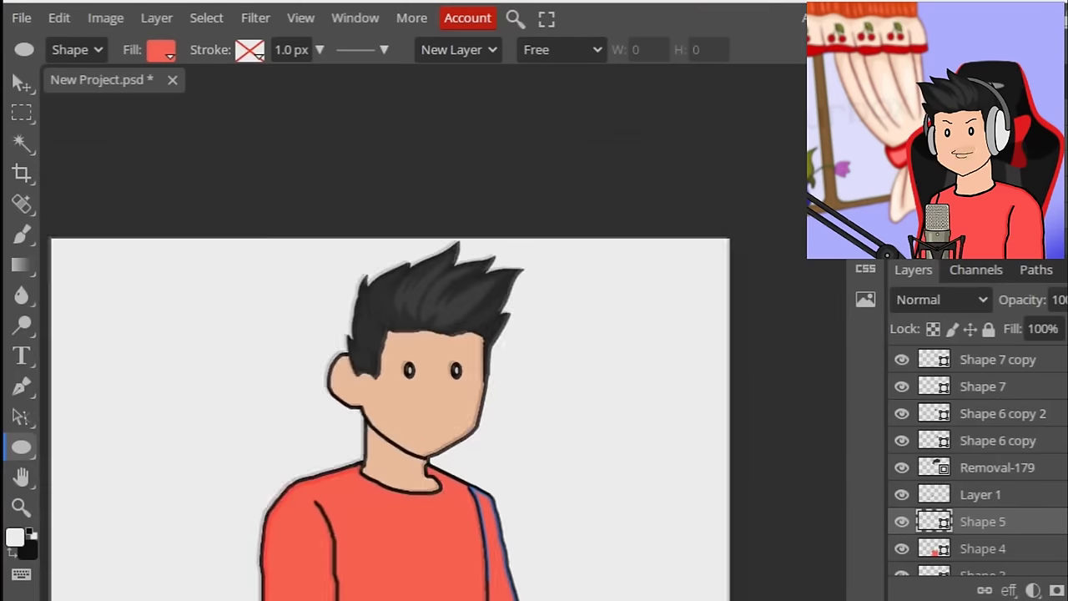
# - Draw two thin black eyebrows above the eyes with a 2 px brush
pyautogui.scroll(-2, 376, 350)
pyautogui.scroll(2, 387, 342)
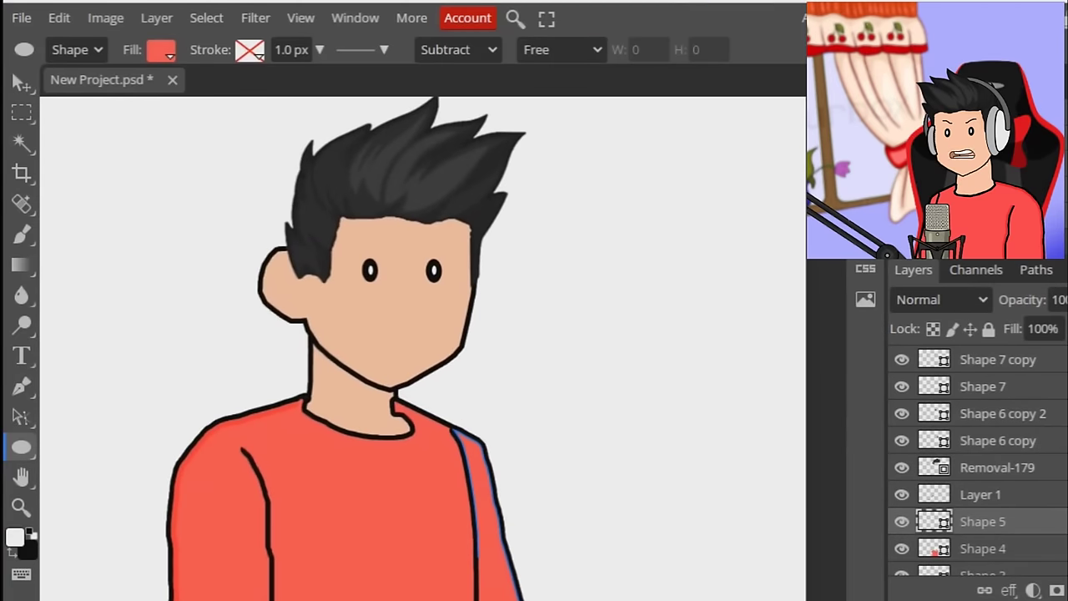
pyautogui.scroll(4, 416, 206)
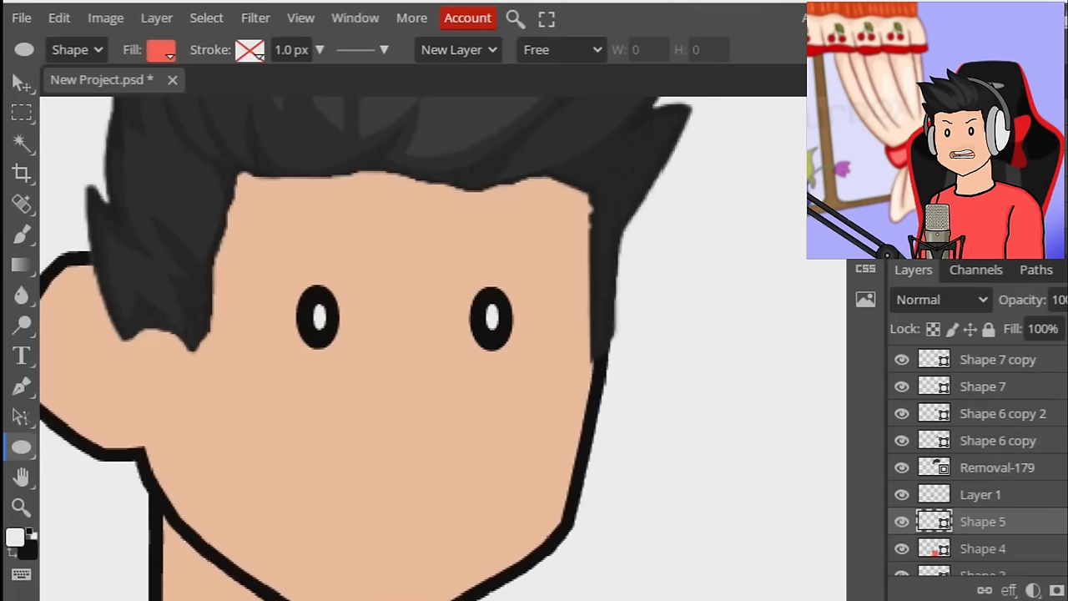
pyautogui.click(998, 360)
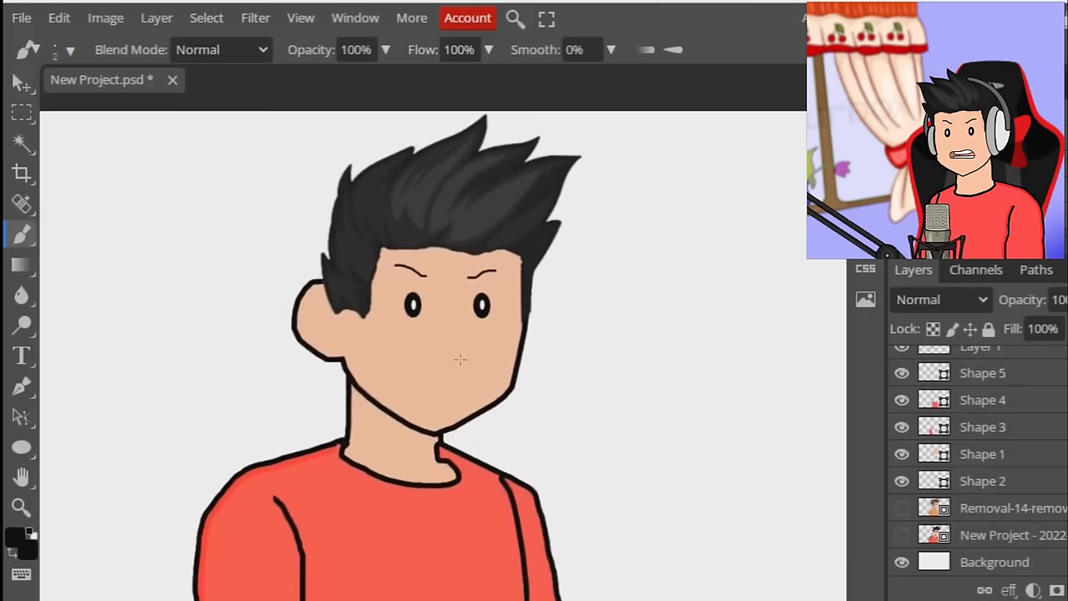
# - Hide the Background layer and export the character as a PNG with transparency
pyautogui.scroll(-4, 440, 393)
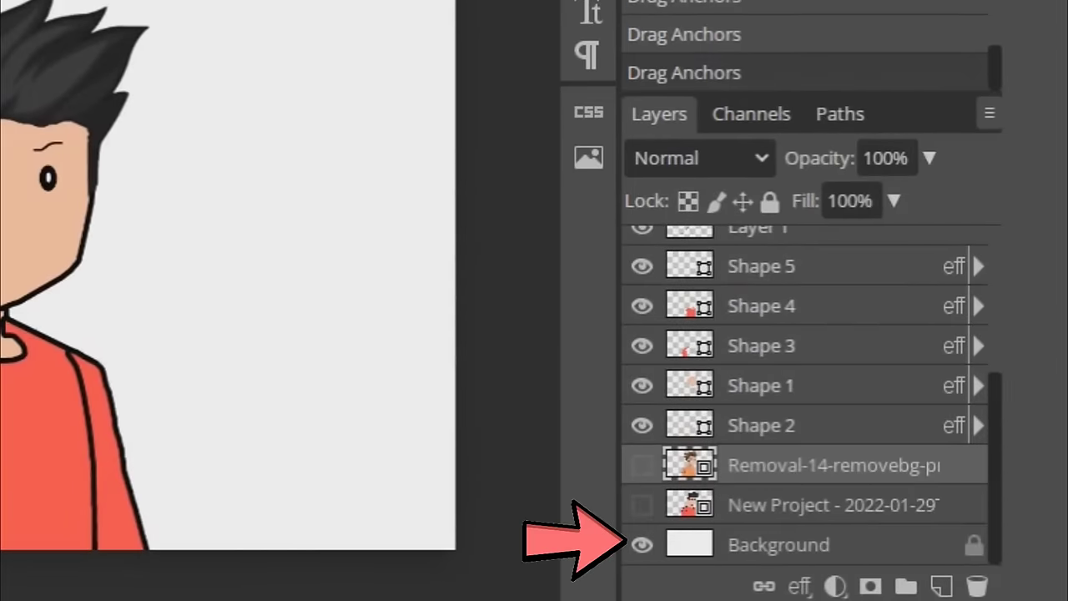
pyautogui.click(641, 545)
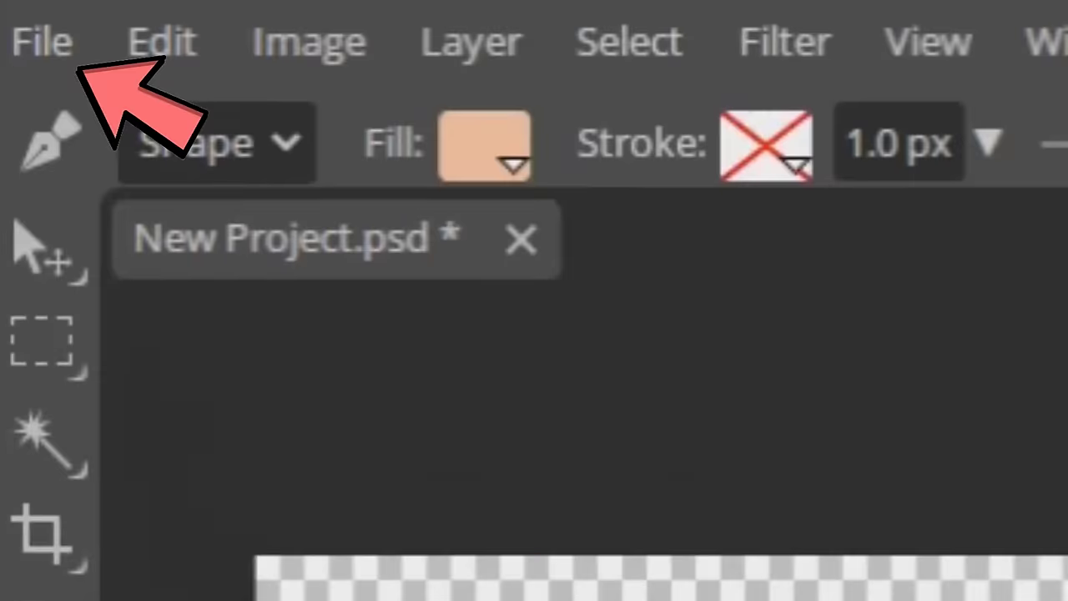
pyautogui.click(16, 11)
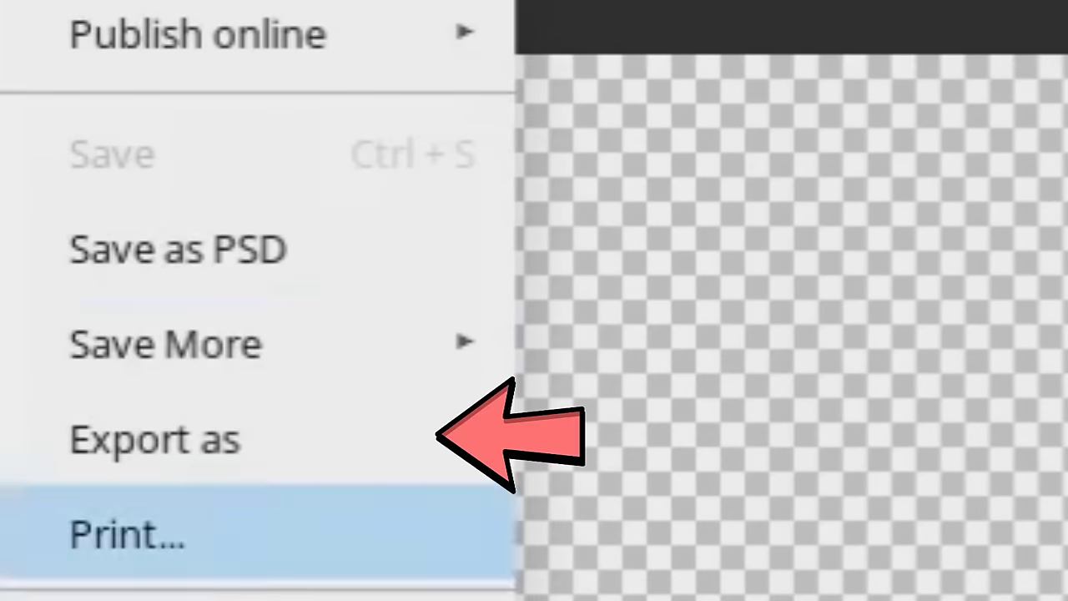
pyautogui.moveTo(155, 440)
pyautogui.click(634, 440)
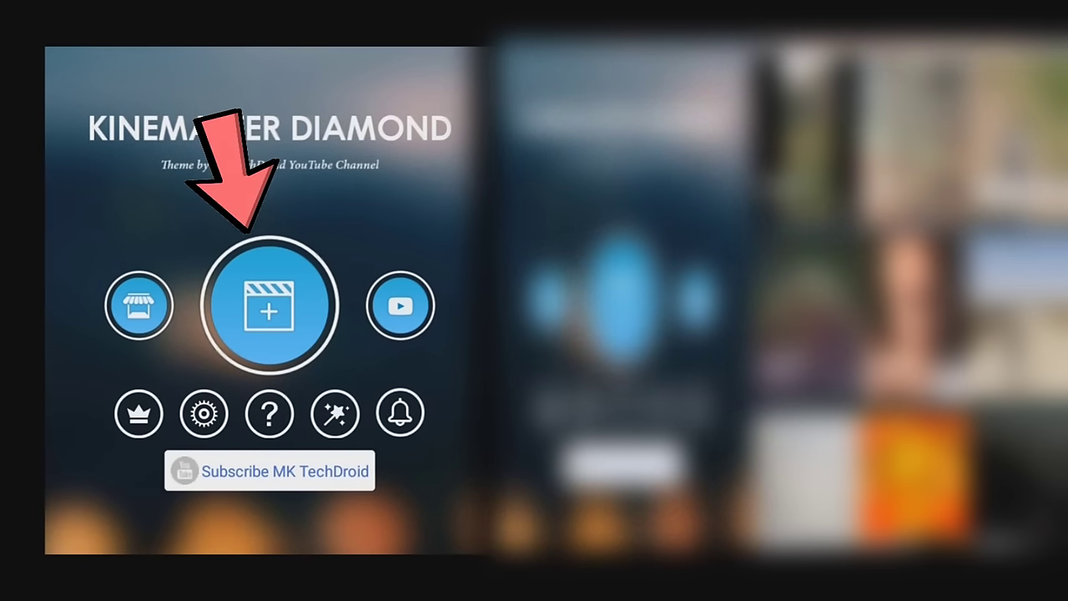
# - Switch to KineMaster, create a new project and add images (17).jpeg as the background clip
pyautogui.click(269, 306)
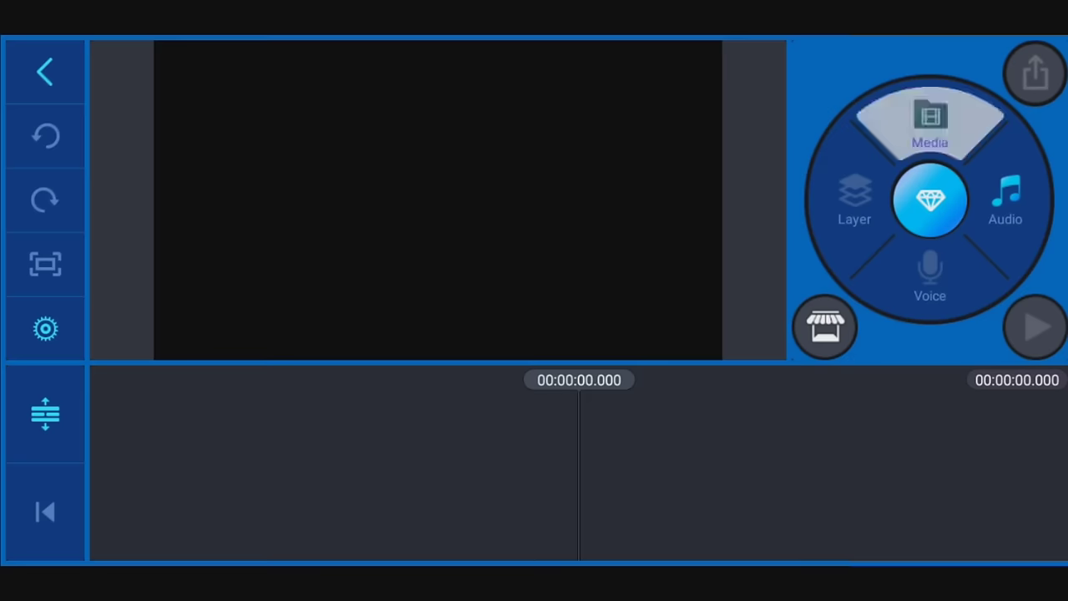
pyautogui.click(929, 125)
pyautogui.click(774, 170)
pyautogui.click(187, 163)
pyautogui.click(1033, 73)
# - Extend the background image clip on the timeline to about 10.4 seconds
pyautogui.moveTo(534, 492)
pyautogui.mouseDown()
pyautogui.moveTo(708, 492)
pyautogui.moveTo(541, 493)
pyautogui.mouseUp()
pyautogui.click(622, 428)
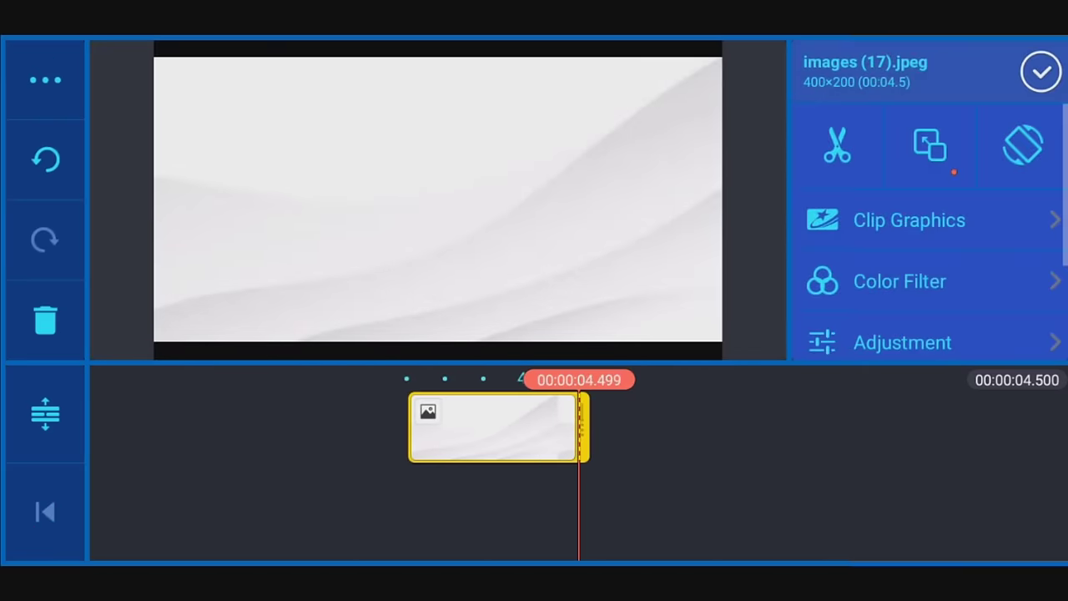
pyautogui.moveTo(583, 427); pyautogui.dragTo(622, 427)
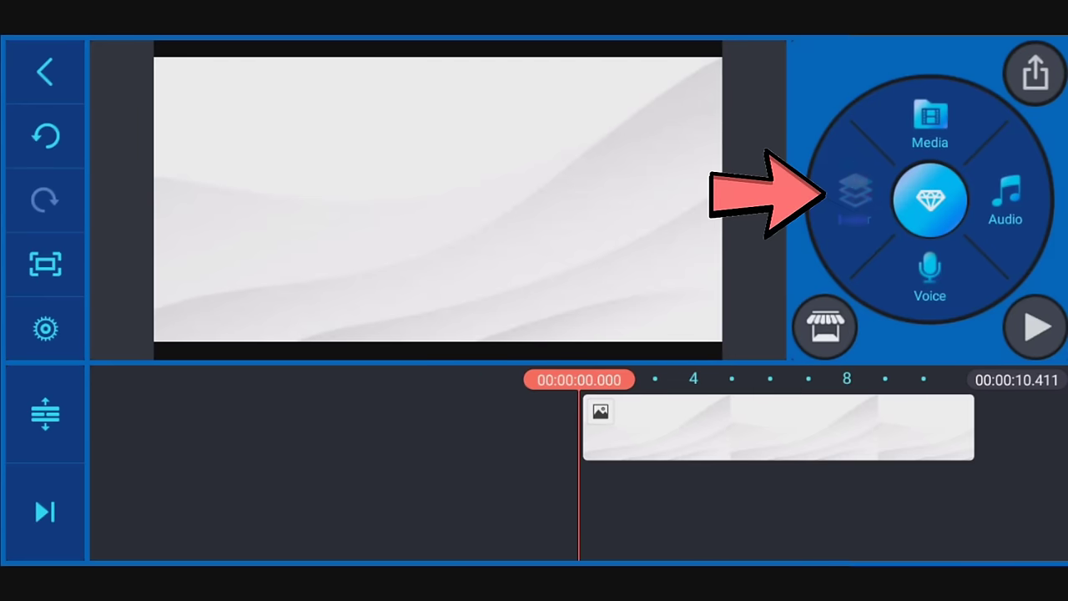
# - Add the exported character PNG as a media layer over the background
pyautogui.click(854, 192)
pyautogui.click(754, 91)
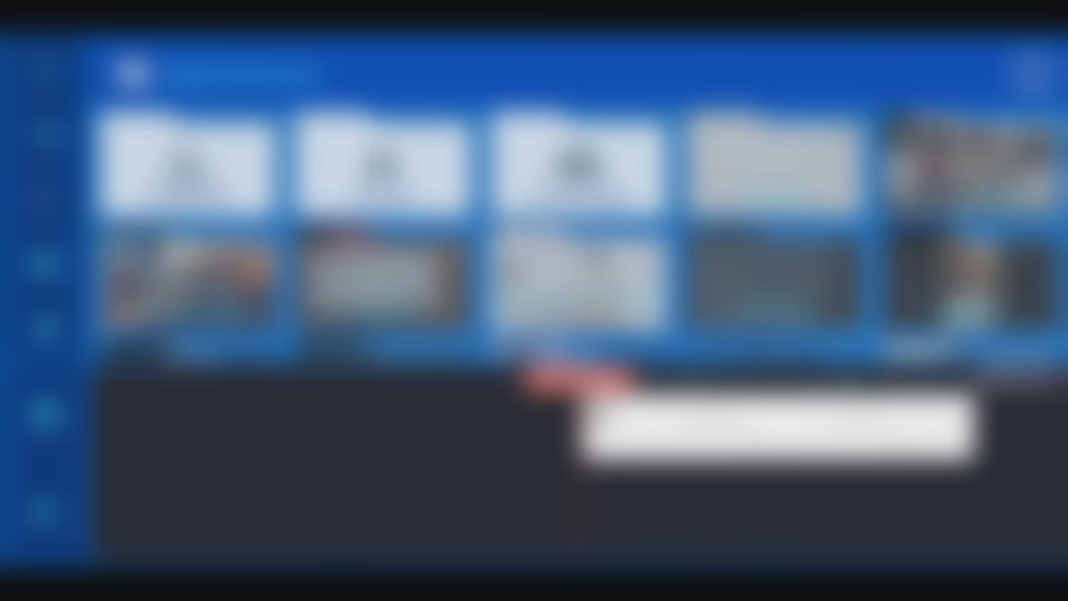
pyautogui.click(775, 164)
pyautogui.click(579, 165)
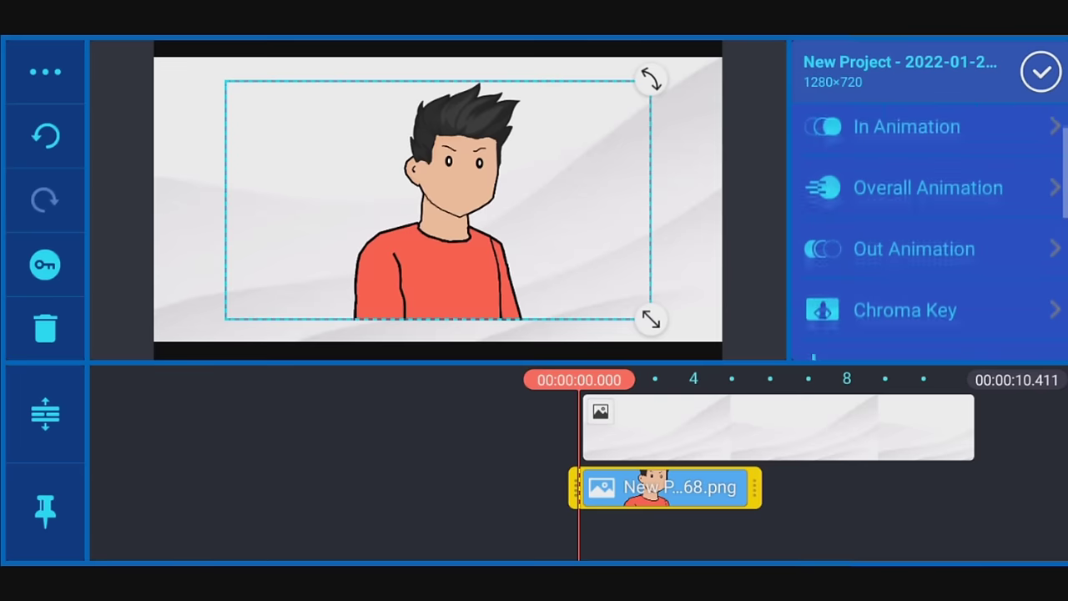
pyautogui.scroll(-2, 926, 226)
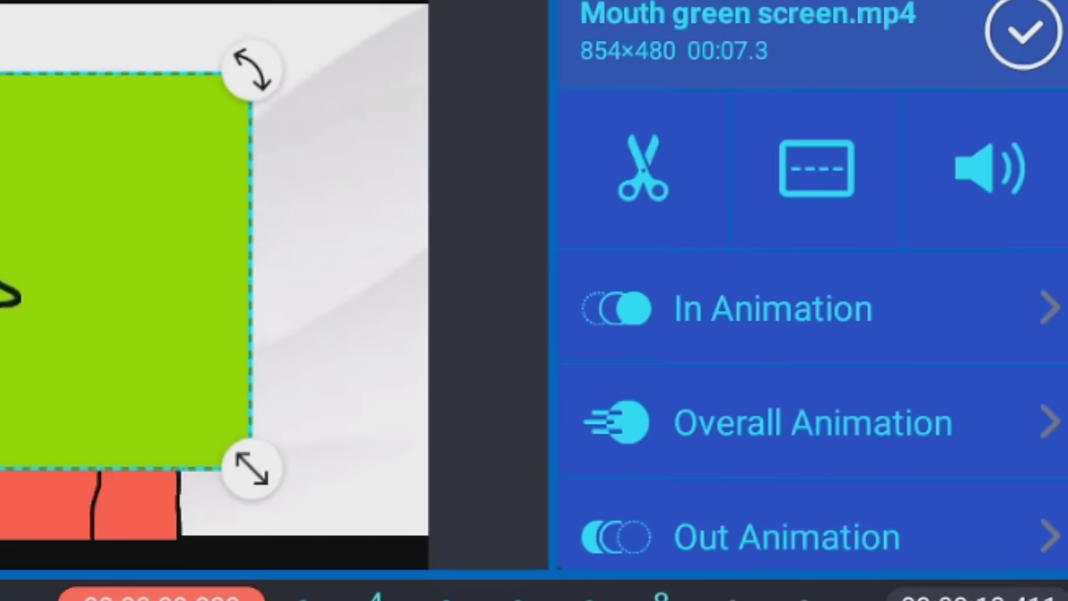
# - Enable Chroma Key on the Mouth green screen.mp4 layer to remove its green background
pyautogui.scroll(-2, 927, 242)
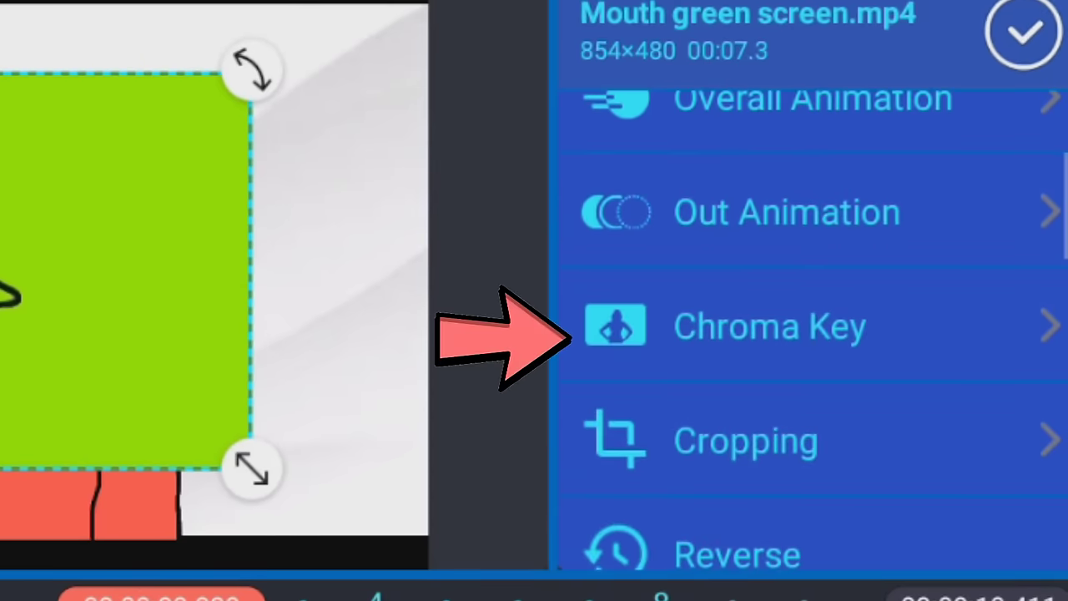
pyautogui.click(770, 326)
pyautogui.click(996, 146)
pyautogui.click(596, 33)
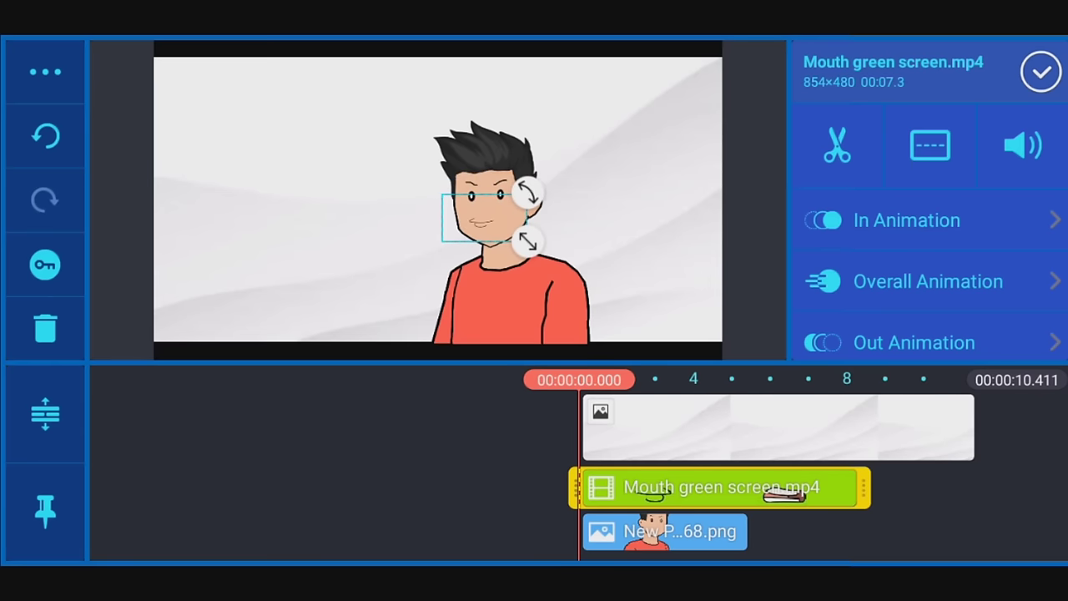
# - Close the character layer's options and play the project from the start to preview the talking mouth
pyautogui.click(681, 532)
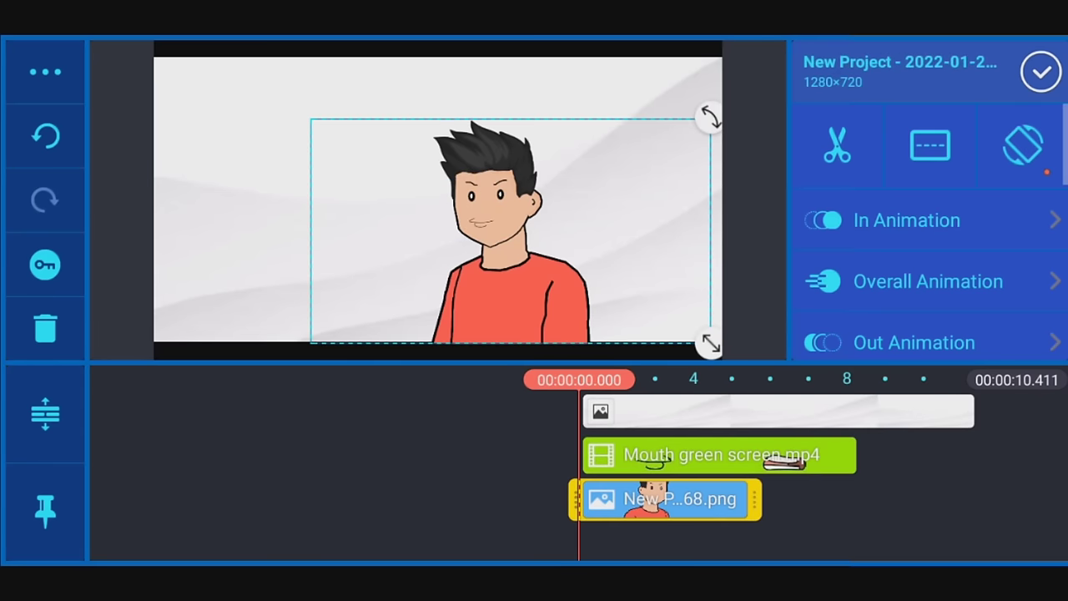
pyautogui.click(1040, 72)
pyautogui.click(1035, 326)
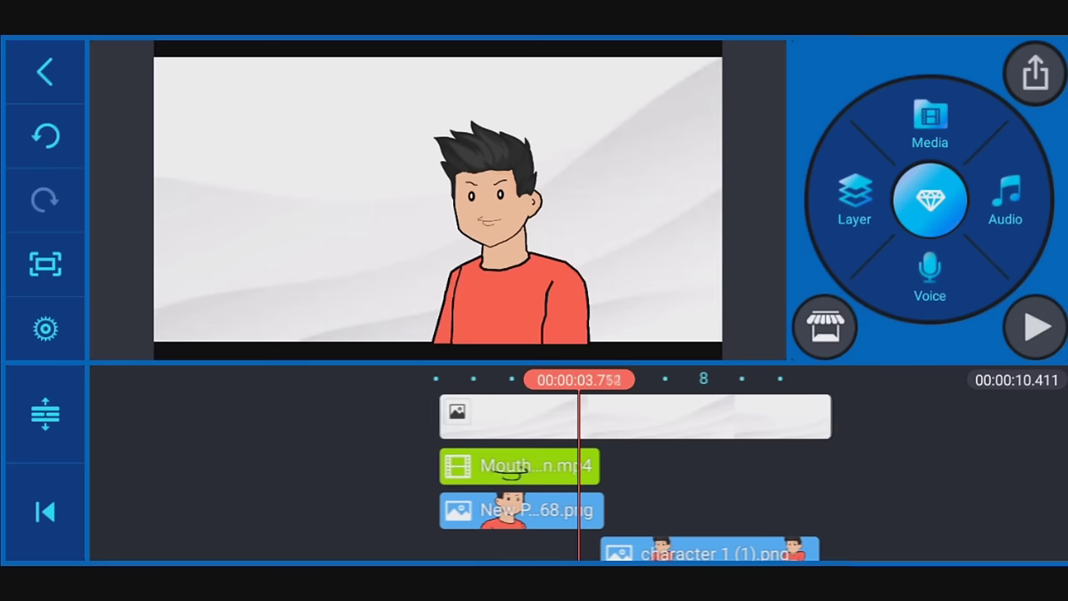
# - Apply a Fade Out Animation to the first character PNG layer and adjust the animation's duration
pyautogui.moveTo(709, 476); pyautogui.dragTo(750, 476)
pyautogui.click(540, 510)
pyautogui.moveTo(928, 288); pyautogui.dragTo(928, 231)
pyautogui.click(914, 284)
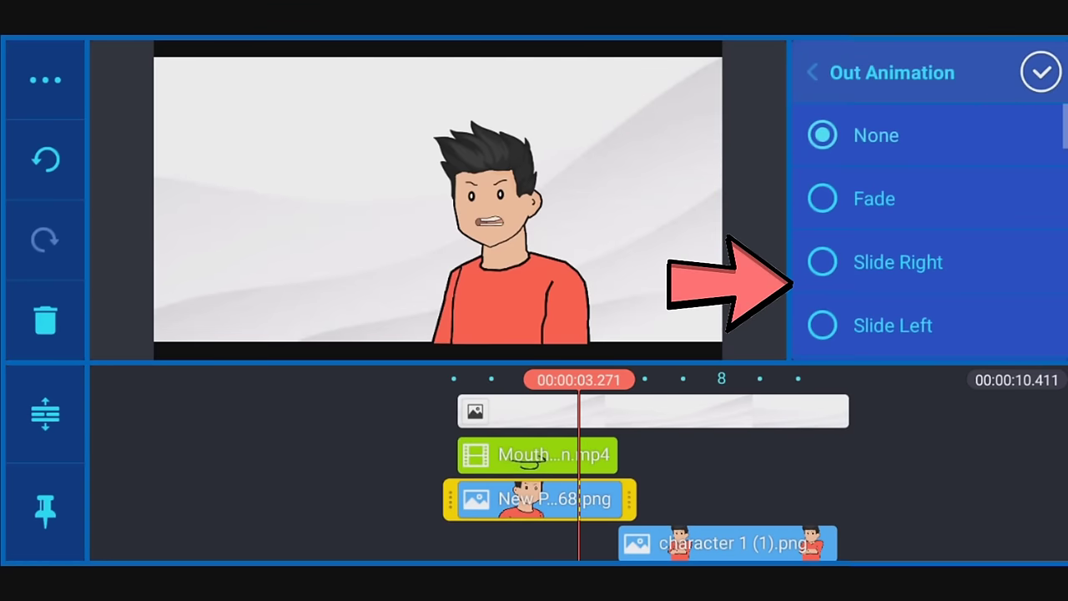
pyautogui.click(874, 199)
pyautogui.moveTo(931, 320); pyautogui.dragTo(1016, 319)
# - Apply a Fade In Animation to the character 1 (1).png layer and adjust the animation's duration
pyautogui.click(728, 543)
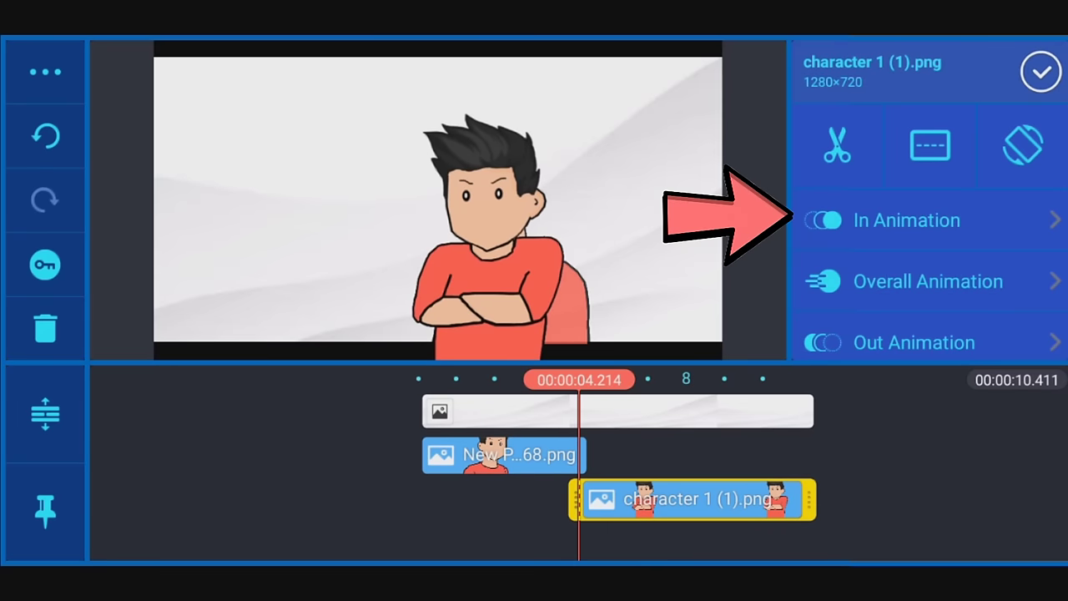
pyautogui.click(906, 219)
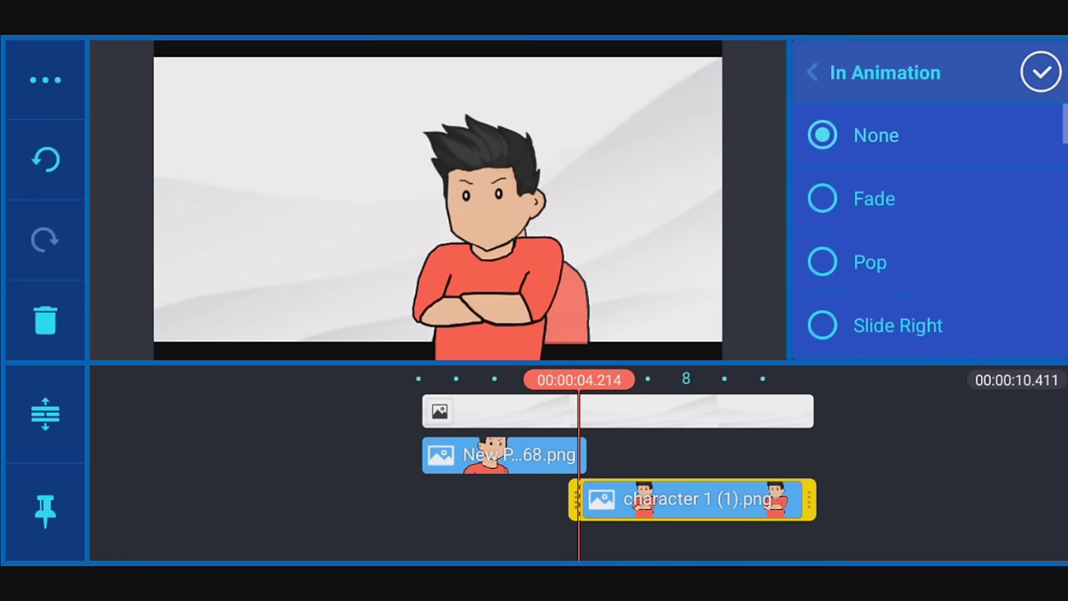
pyautogui.click(874, 199)
pyautogui.moveTo(930, 320); pyautogui.dragTo(1012, 320)
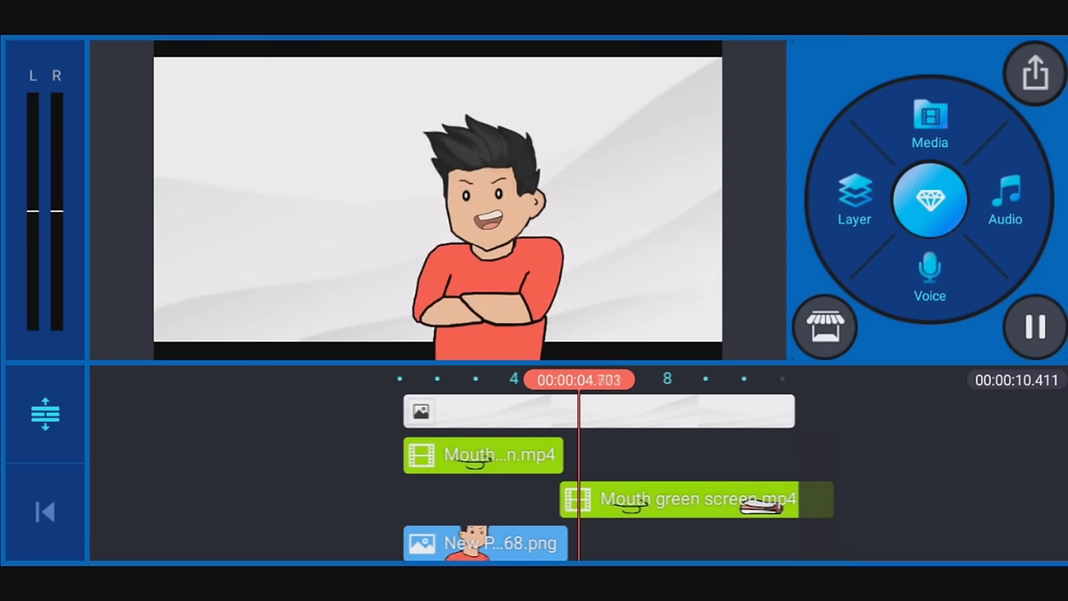
# - Export the finished animation as a video at 480p resolution and a frame rate of 60
pyautogui.click(1035, 73)
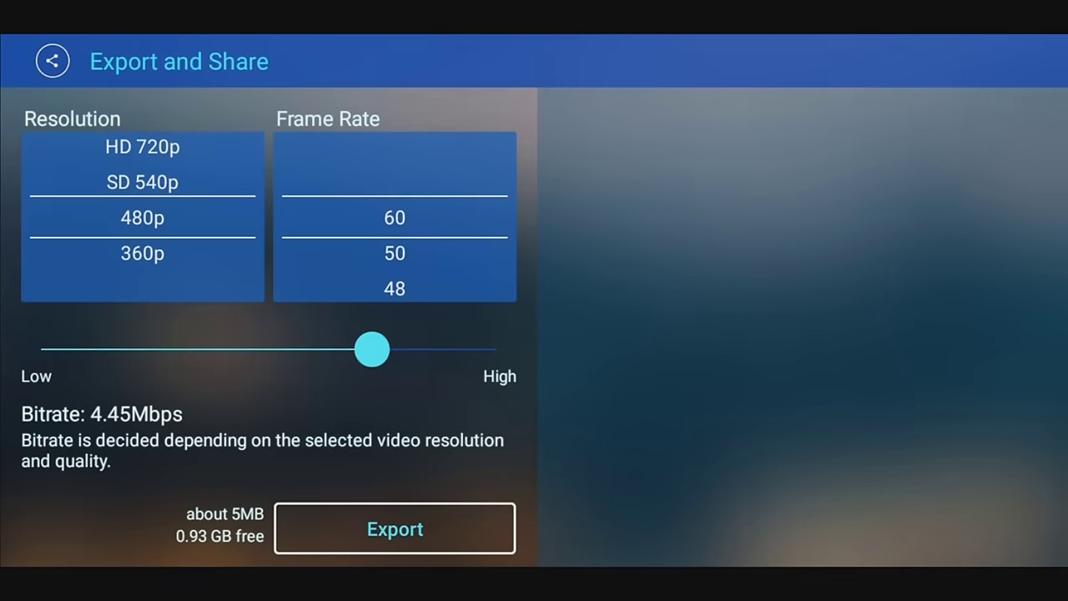
pyautogui.click(395, 529)
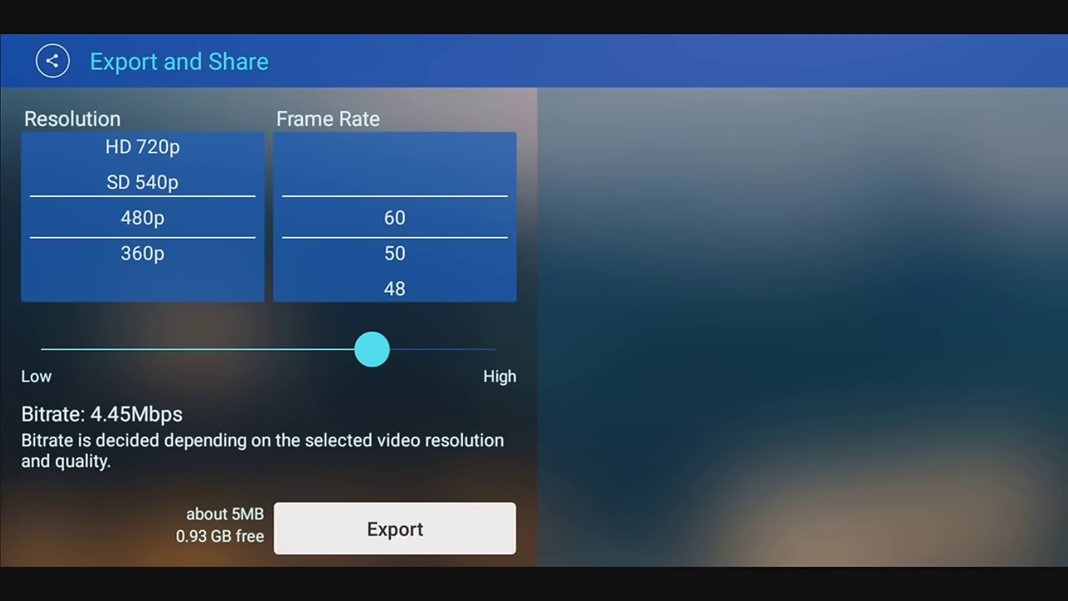